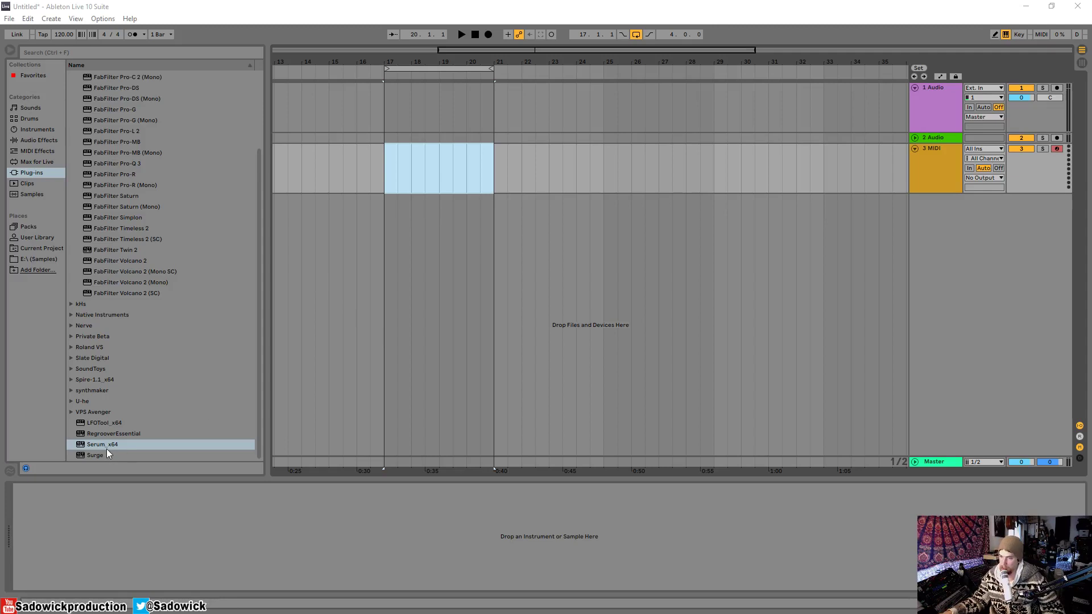
# - Load the Serum_x64 instrument onto the MIDI track and move its window clear of the selected bars
pyautogui.moveTo(107, 449); pyautogui.dragTo(460, 149)
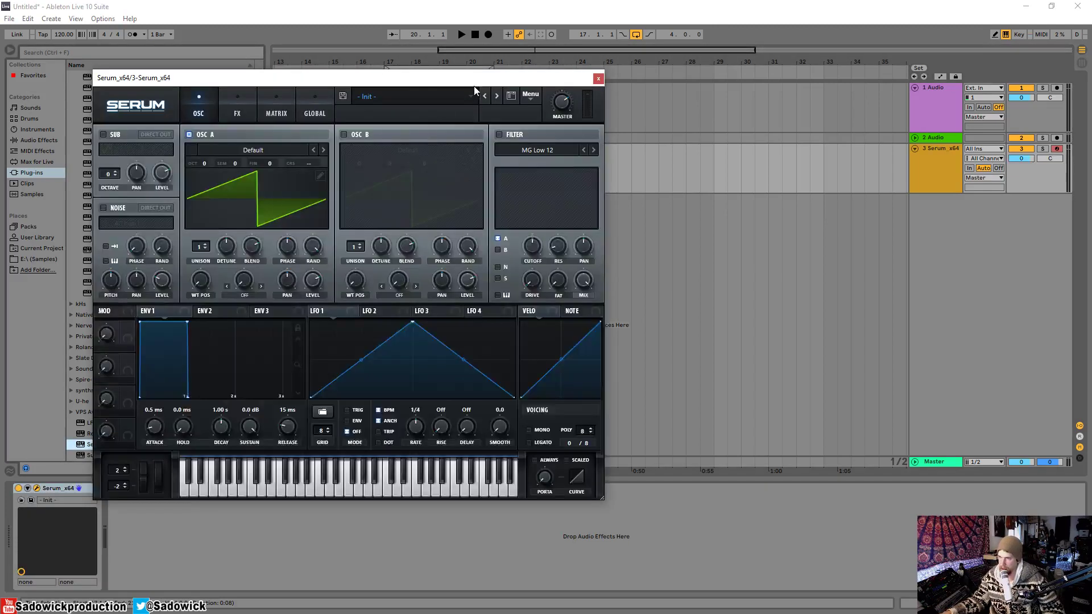
pyautogui.moveTo(474, 78); pyautogui.dragTo(880, 35)
pyautogui.moveTo(667, 39); pyautogui.dragTo(719, 40)
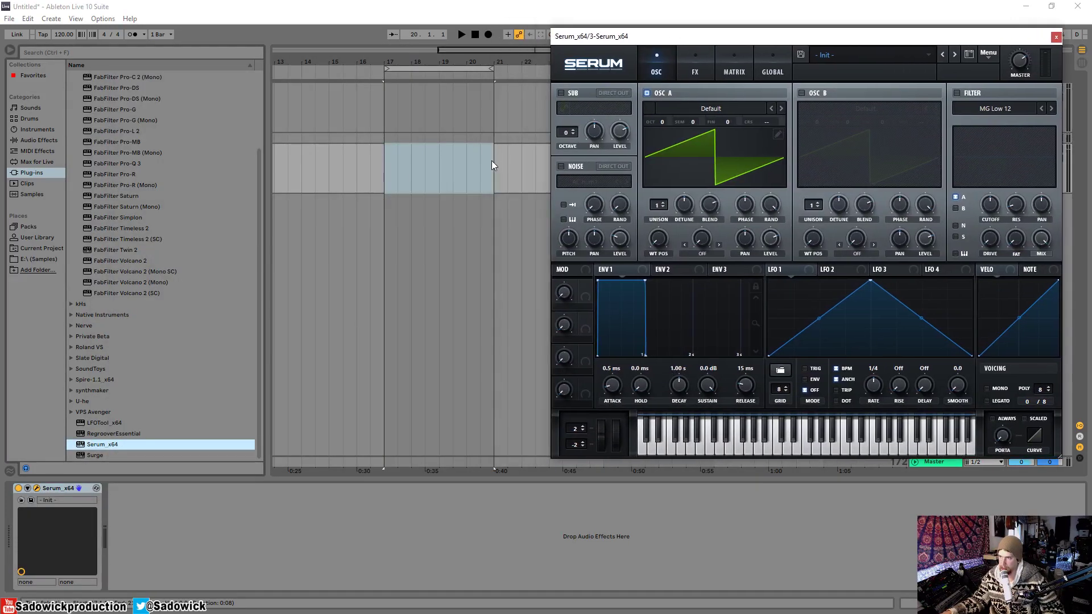
# - Insert an empty MIDI clip in the selected four bars from bar 17 and add a G3 note spanning the whole clip
pyautogui.rightClick(390, 154)
pyautogui.click(431, 254)
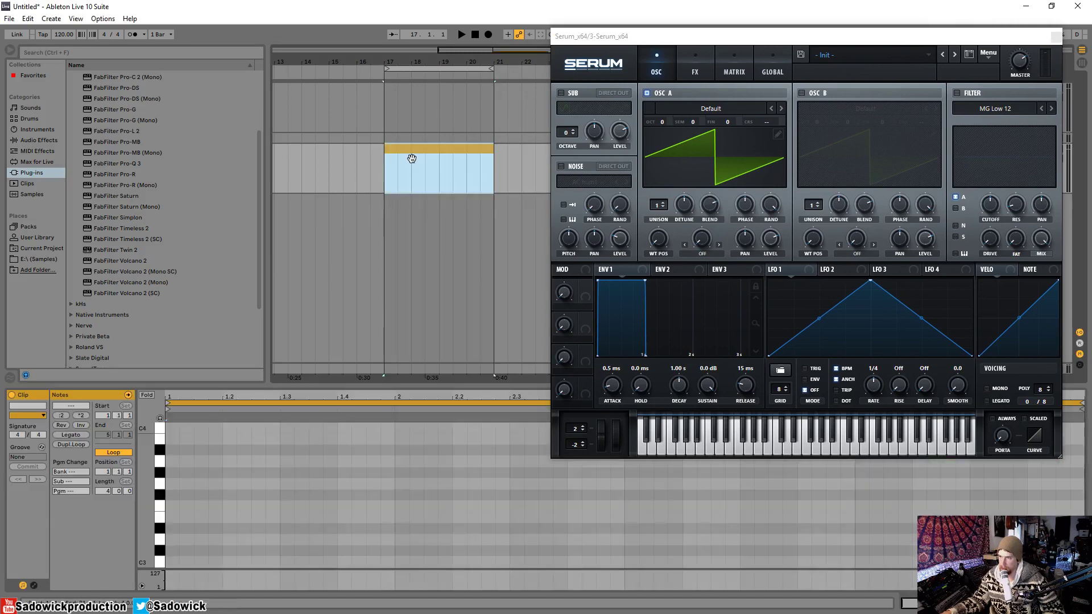
pyautogui.doubleClick(168, 482)
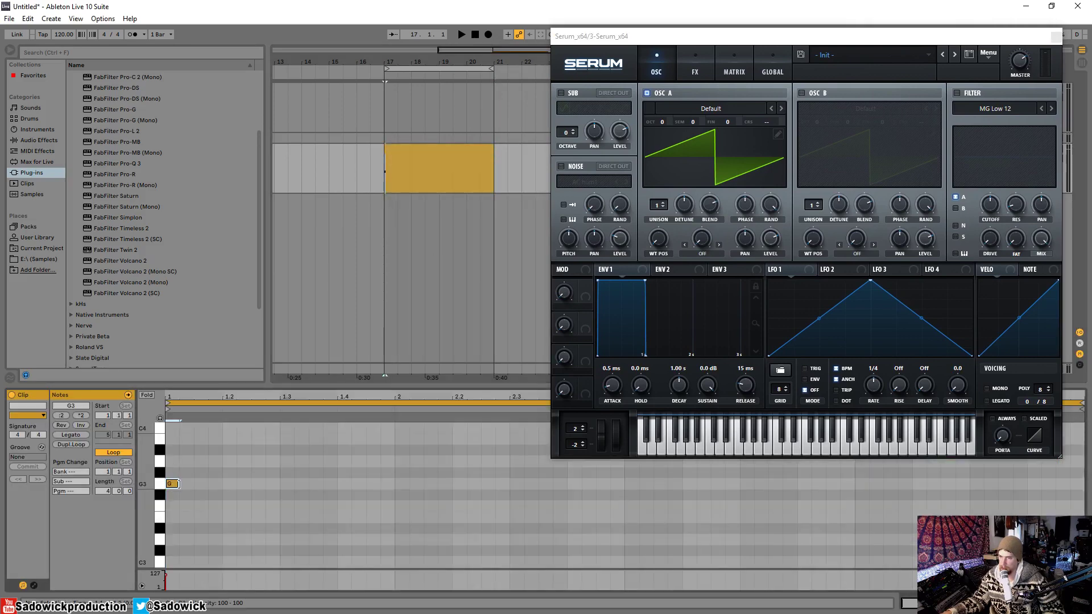
pyautogui.moveTo(167, 482); pyautogui.dragTo(1086, 505)
# - Play the clip and transpose its note down two octaves to G1
pyautogui.press('space')
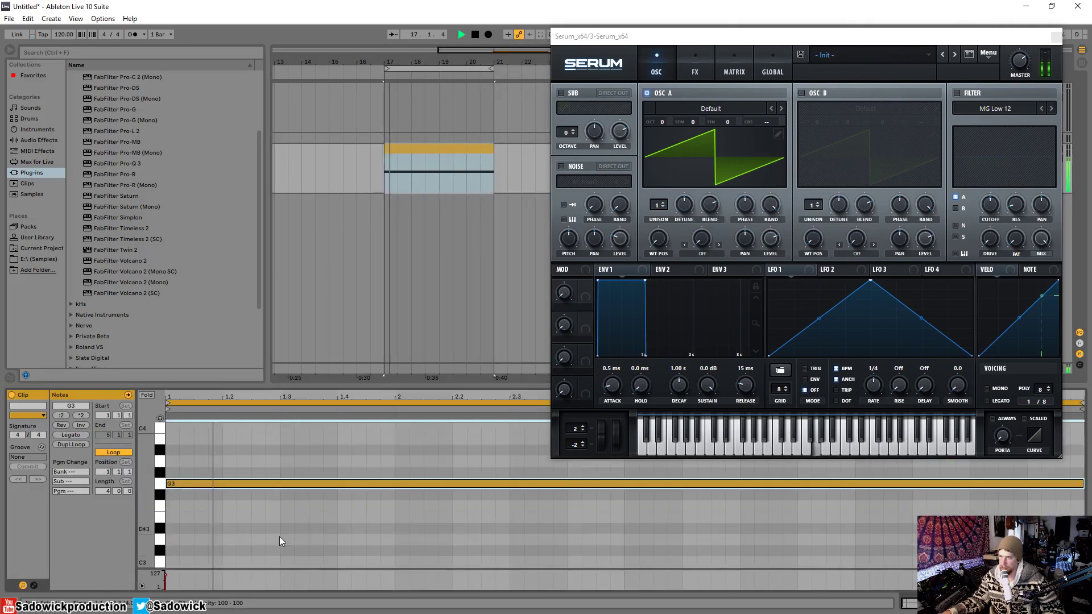
pyautogui.hotkey('shift', 'Down')
pyautogui.hotkey('shift', 'Down')
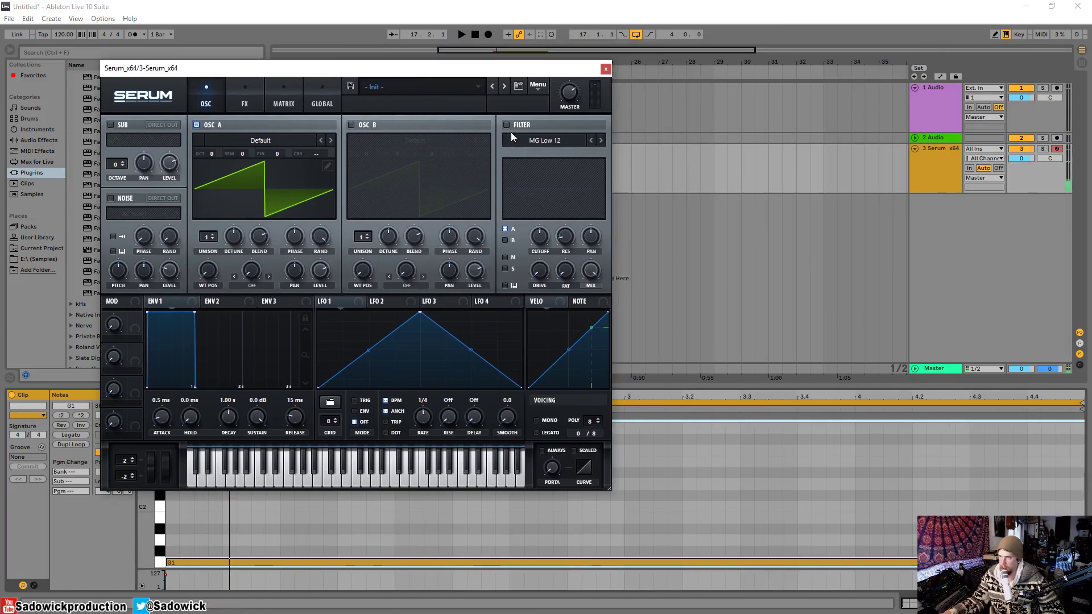
# - Enable Serum's MG Low 12 filter and oscillator B, with oscillator B's octave set to -1
pyautogui.click(506, 126)
pyautogui.moveTo(546, 241); pyautogui.dragTo(541, 237)
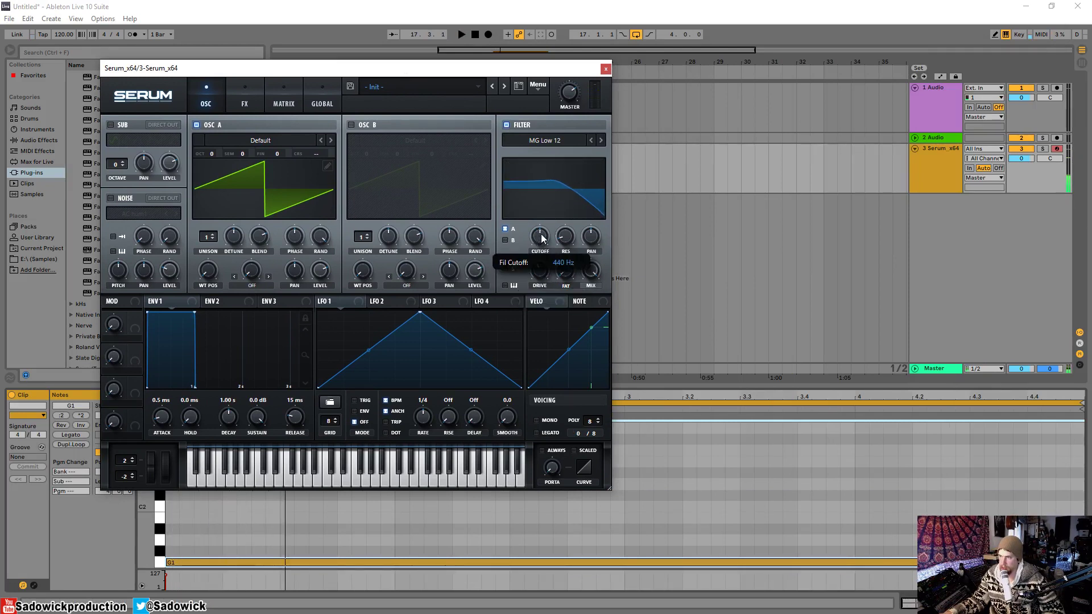
pyautogui.click(350, 125)
pyautogui.moveTo(369, 156); pyautogui.dragTo(377, 169)
# - Lower the filter cutoff to about 106 Hz, modulate it with LFO 1, and audition the bass
pyautogui.moveTo(540, 238)
pyautogui.mouseDown()
pyautogui.moveTo(544, 259)
pyautogui.moveTo(548, 217)
pyautogui.moveTo(545, 228)
pyautogui.mouseUp()
pyautogui.press('space')
pyautogui.moveTo(503, 244)
pyautogui.press('space')
pyautogui.press('space')
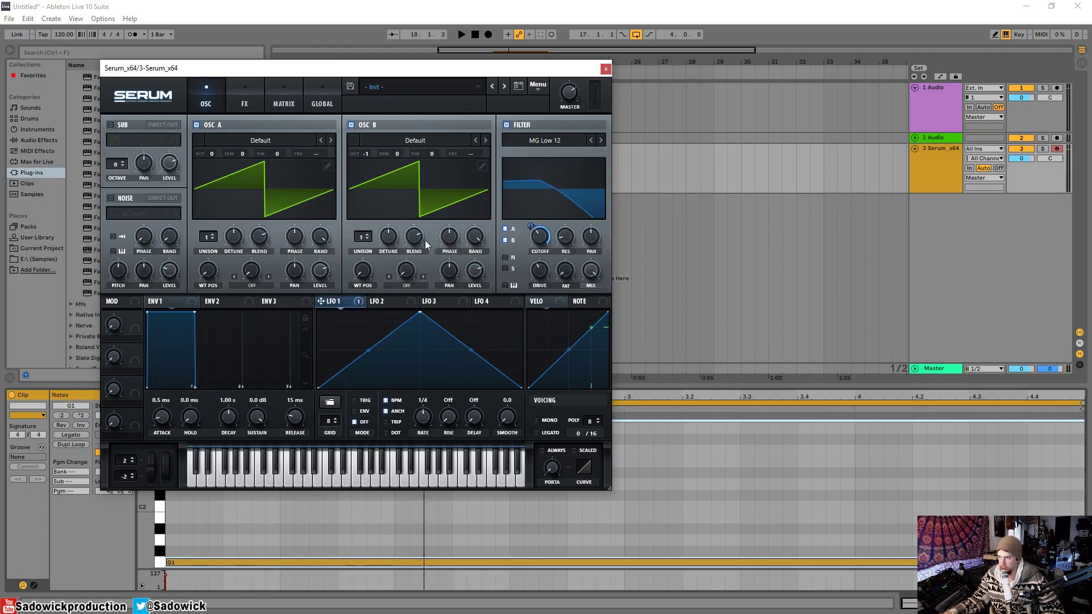
# - Reshape LFO 1 into a concave falling ramp with a triplet 1/4 rate and audition the filter movement
pyautogui.moveTo(428, 317); pyautogui.dragTo(318, 313)
pyautogui.press('space')
pyautogui.moveTo(419, 353); pyautogui.dragTo(422, 357)
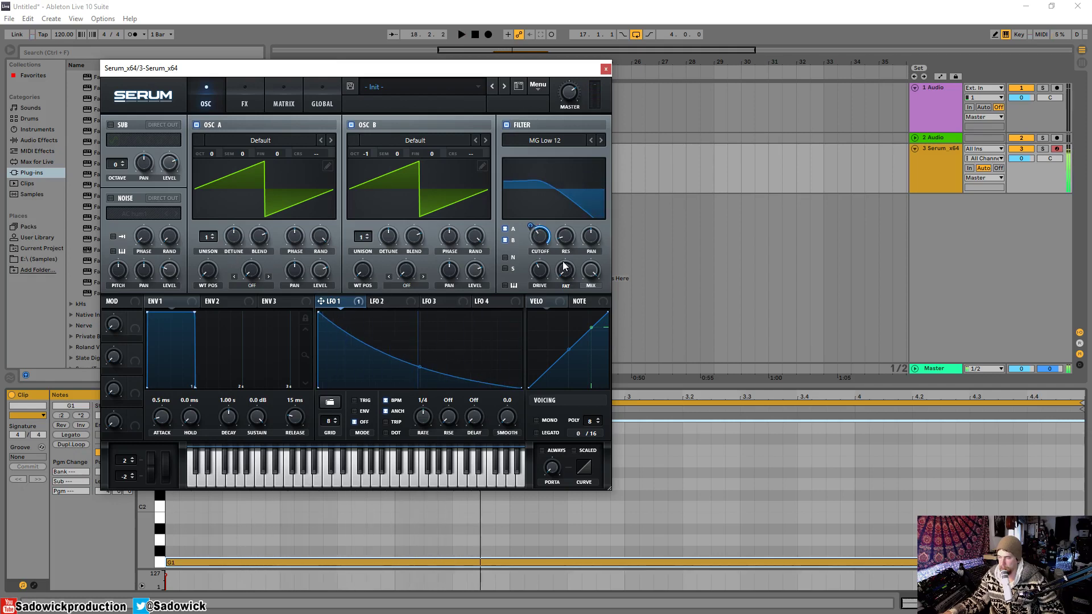
pyautogui.press('space')
pyautogui.press('space')
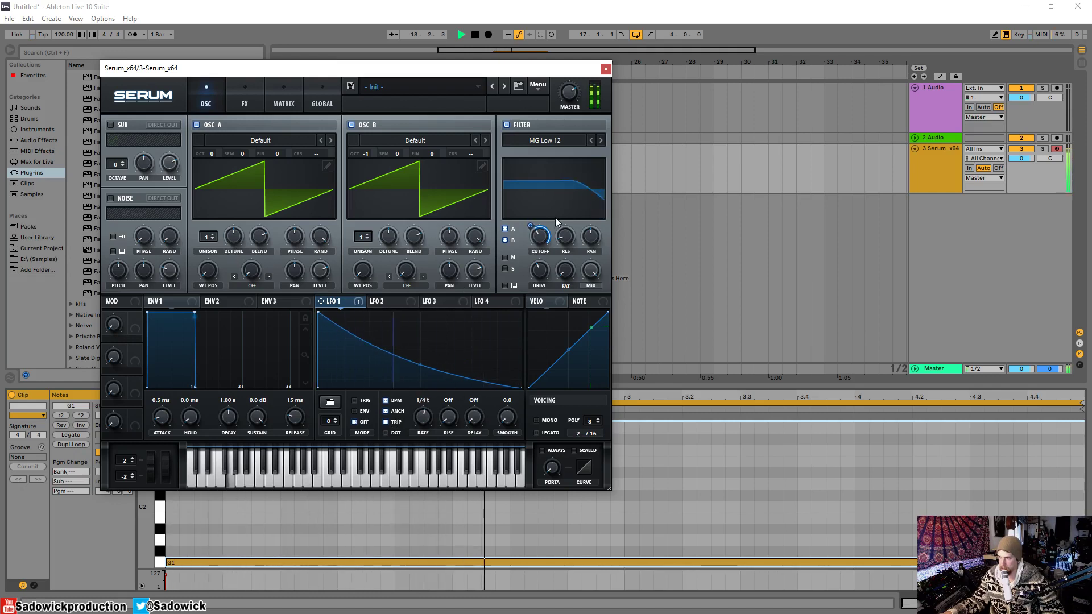
pyautogui.moveTo(539, 247)
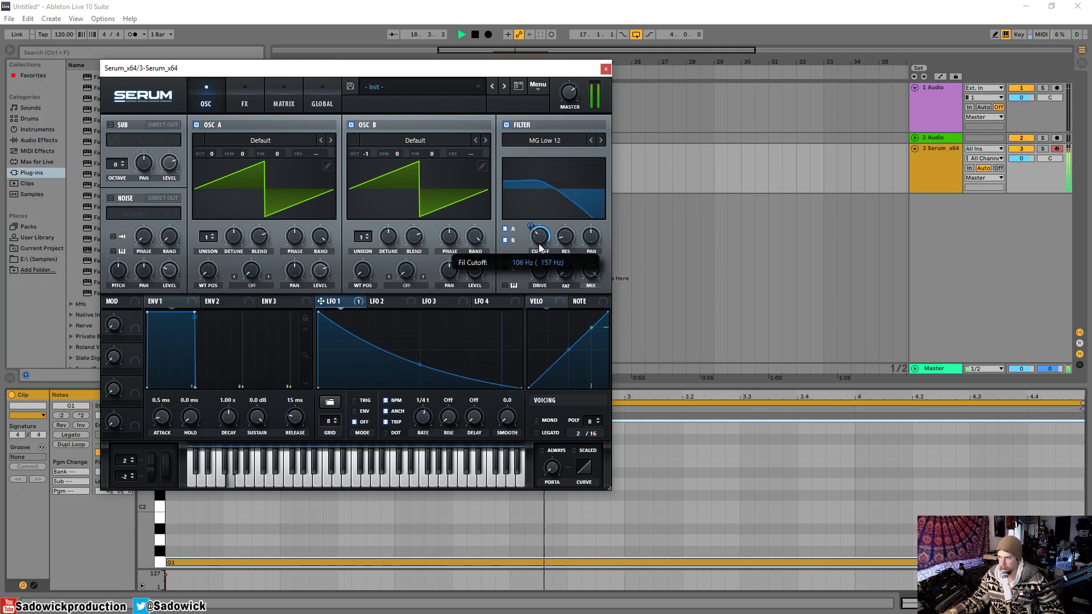
pyautogui.press('space')
# - Try Serum's Tube distortion effect on the bass during playback and switch it off again
pyautogui.click(243, 94)
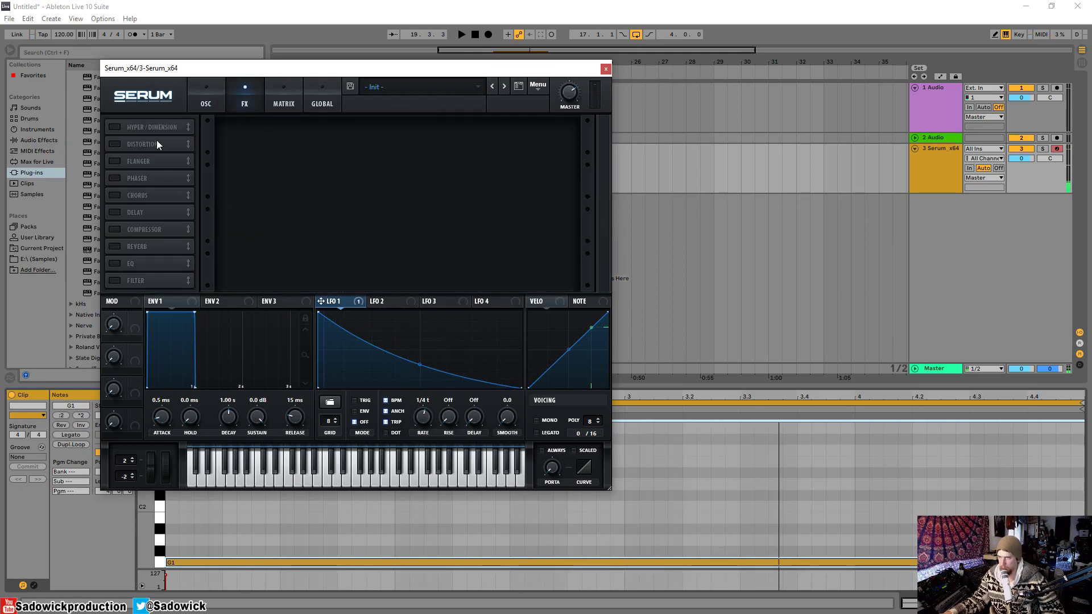
pyautogui.click(114, 144)
pyautogui.press('space')
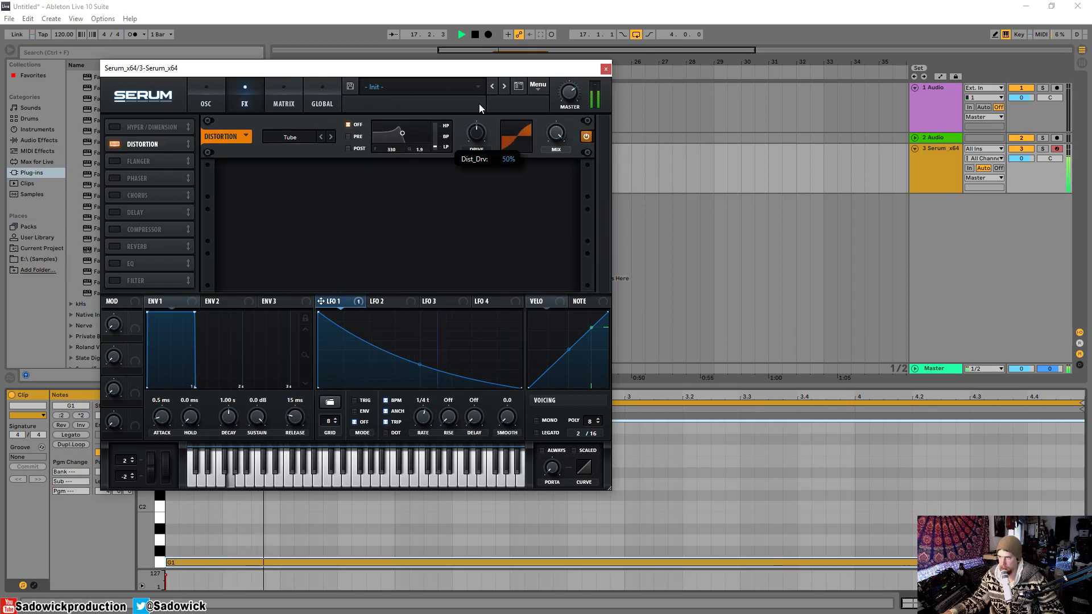
pyautogui.click(114, 144)
pyautogui.press('space')
# - Close the Serum window and load FabFilter Pro-MB after Serum in the track's device chain
pyautogui.click(605, 68)
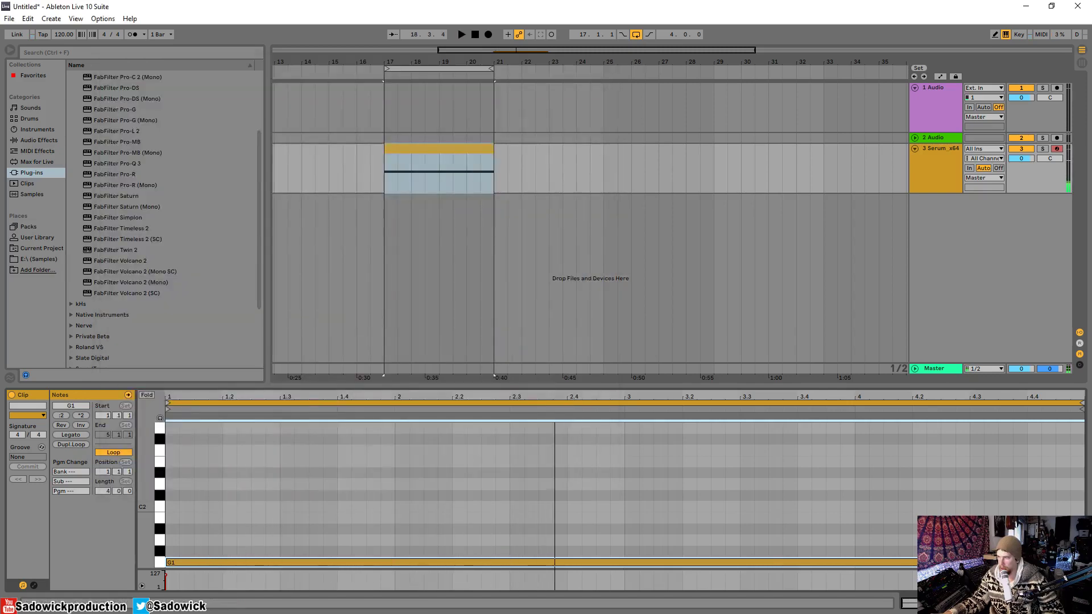
pyautogui.hotkey('shift', 'Tab')
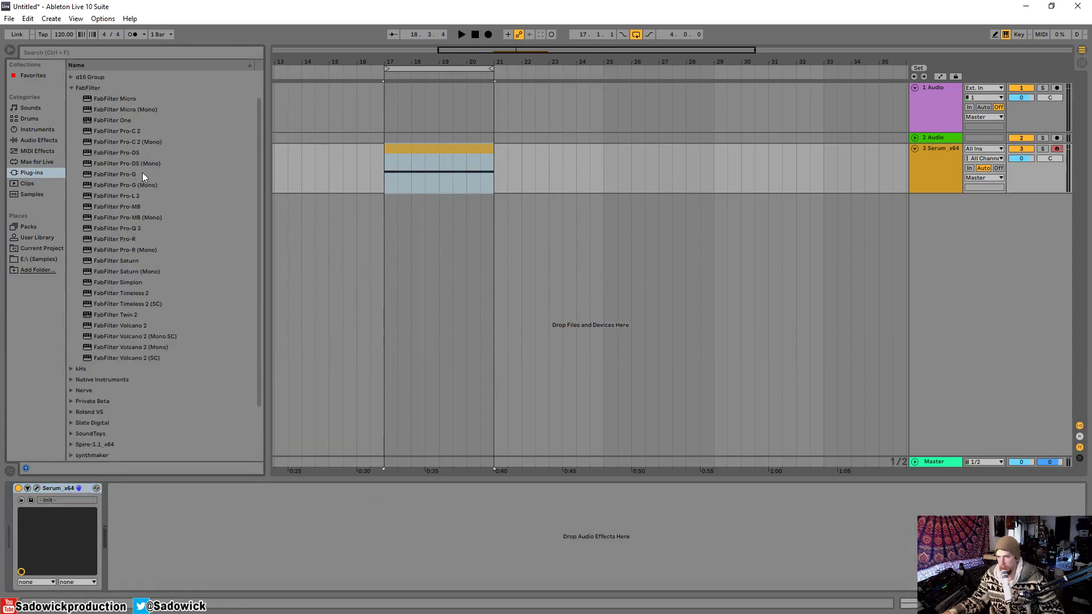
pyautogui.moveTo(127, 210); pyautogui.dragTo(193, 532)
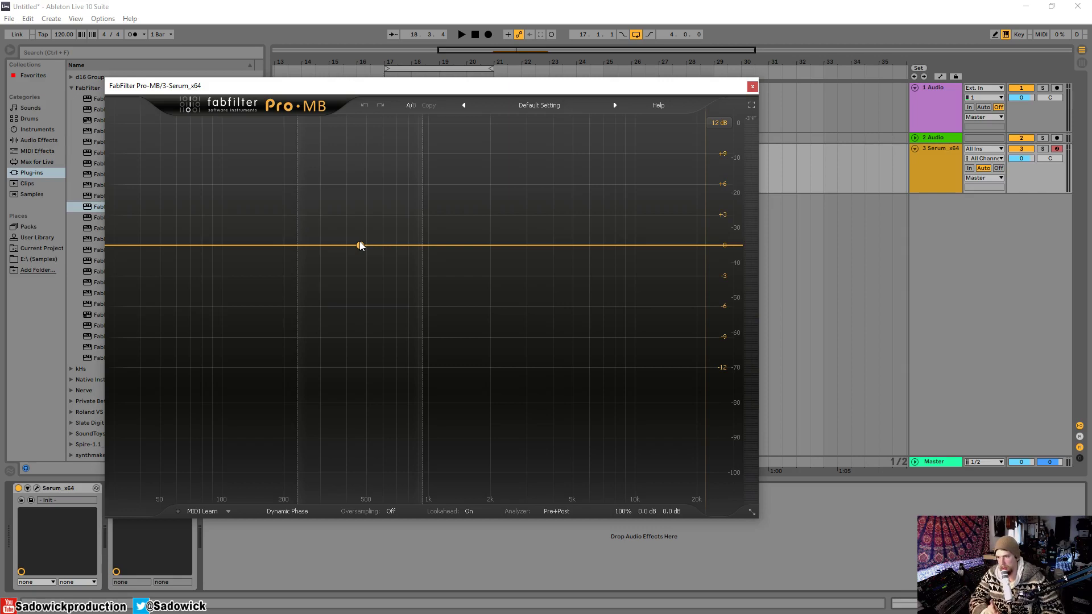
# - Try a soloed midrange compression band with a smaller range in Pro-MB and delete the band again
pyautogui.moveTo(360, 246); pyautogui.dragTo(387, 245)
pyautogui.press('space')
pyautogui.press('space')
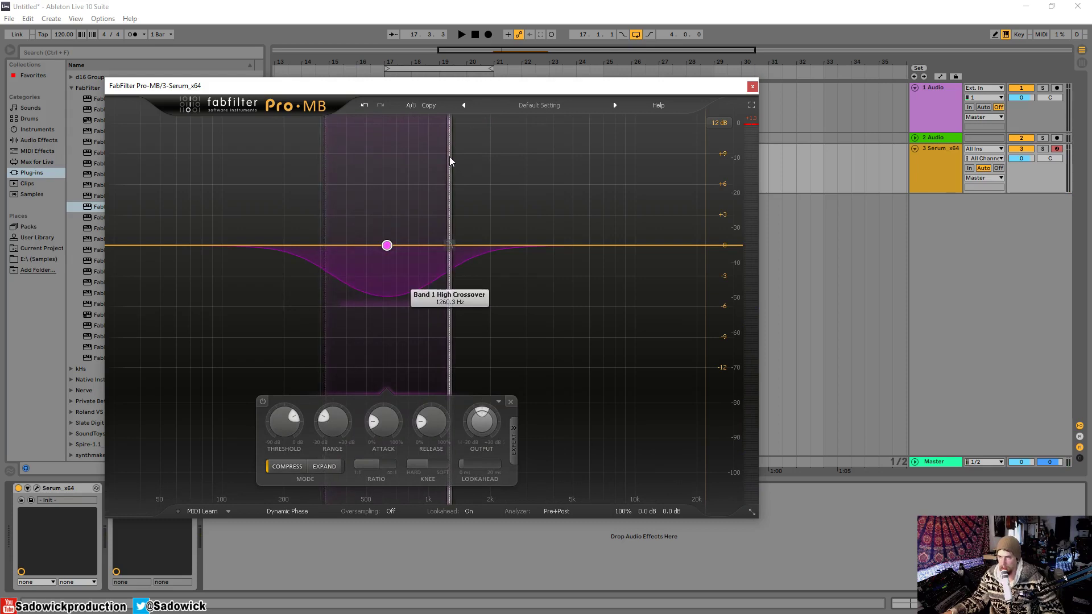
pyautogui.press('space')
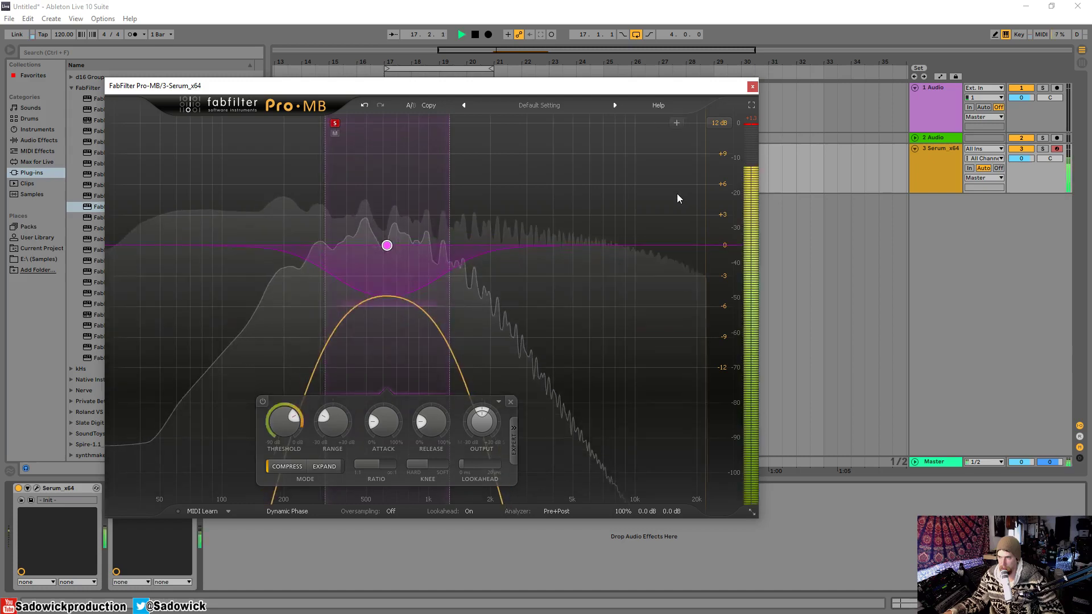
pyautogui.press('space')
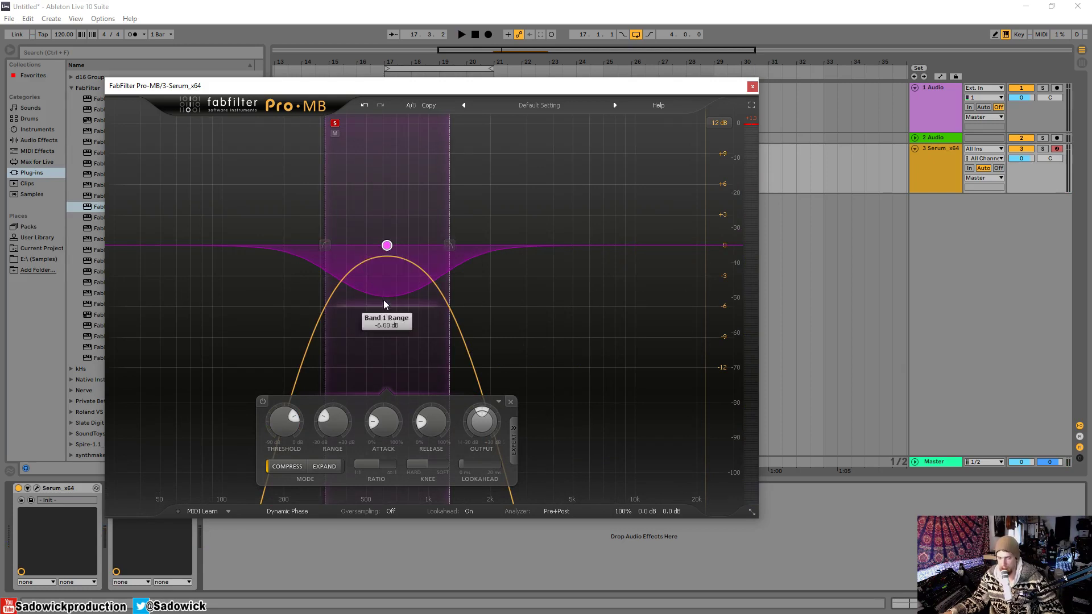
pyautogui.moveTo(396, 308)
pyautogui.mouseDown()
pyautogui.moveTo(397, 350)
pyautogui.moveTo(398, 257)
pyautogui.moveTo(398, 287)
pyautogui.mouseUp()
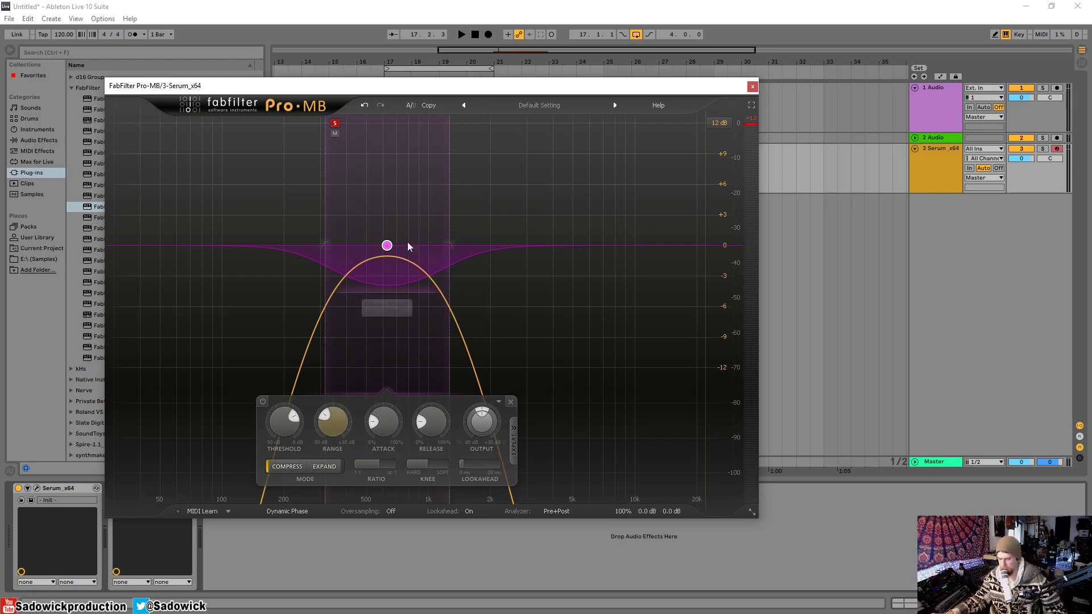
pyautogui.click(511, 403)
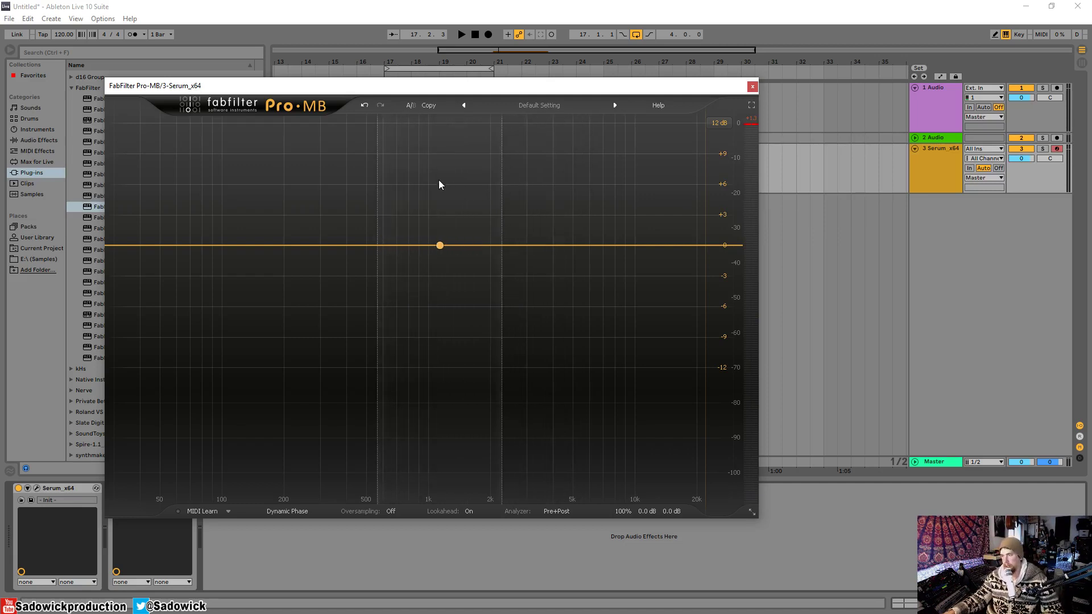
# - Try a single compression band stretched across the full spectrum with a lowered threshold, and delete it again
pyautogui.click(412, 160)
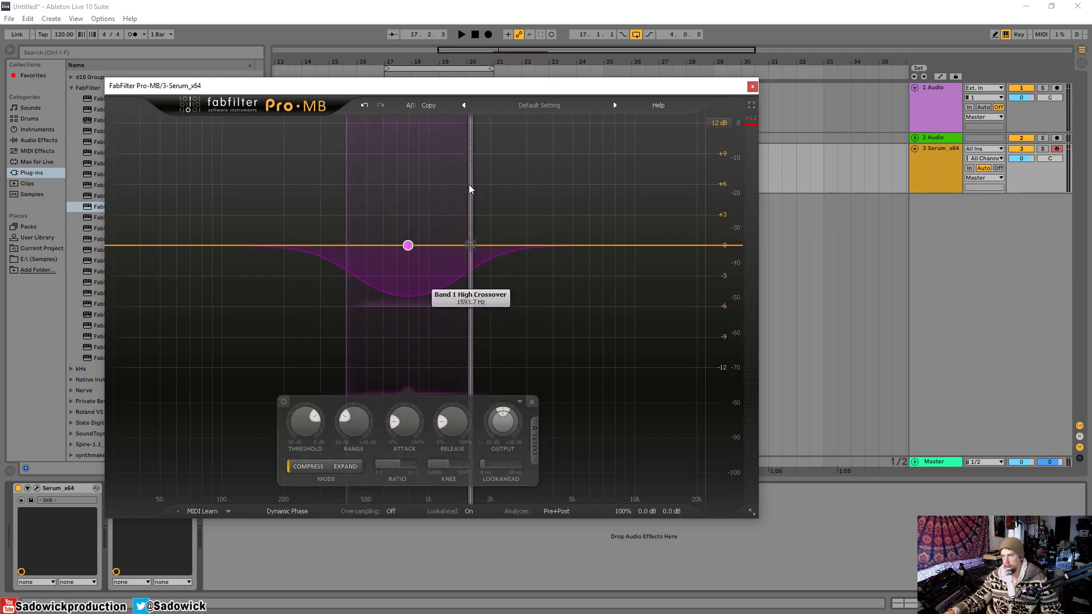
pyautogui.moveTo(468, 185); pyautogui.dragTo(1087, 262)
pyautogui.moveTo(352, 171); pyautogui.dragTo(161, 181)
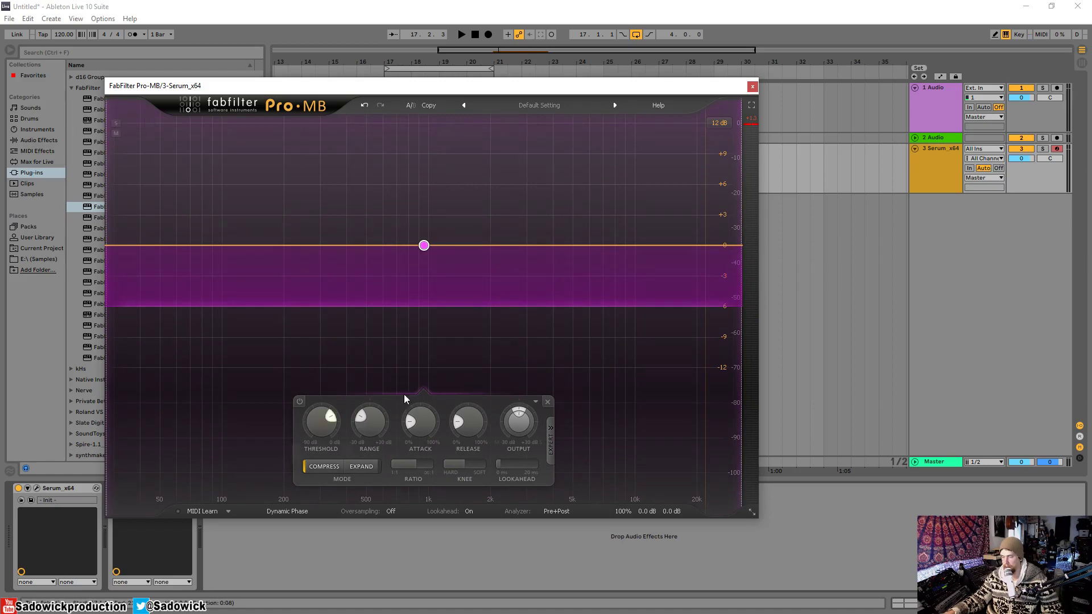
pyautogui.press('space')
pyautogui.moveTo(343, 423); pyautogui.dragTo(340, 409)
pyautogui.press('space')
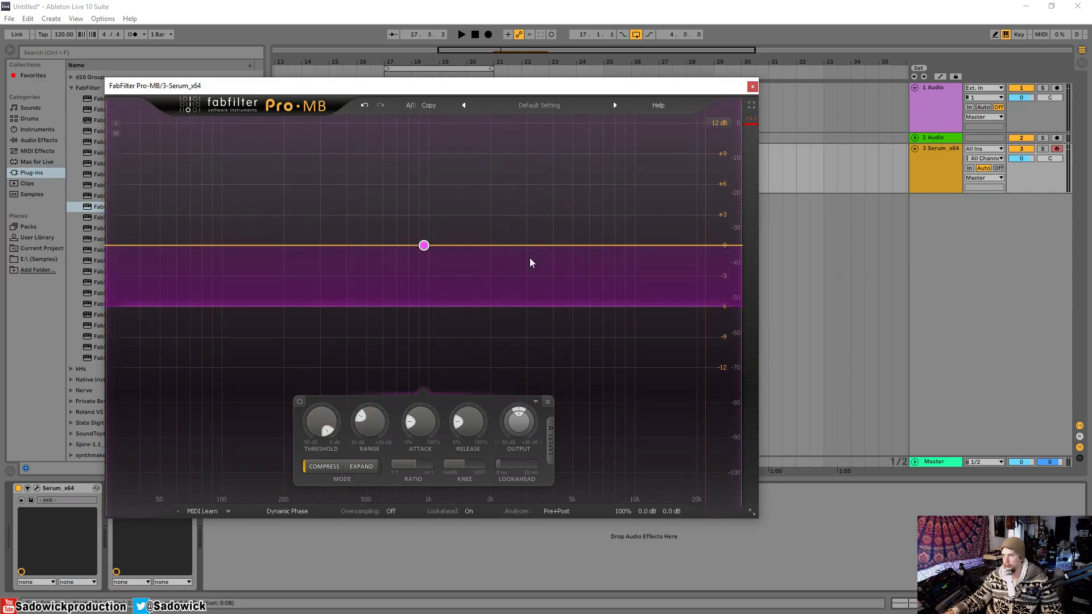
pyautogui.click(547, 403)
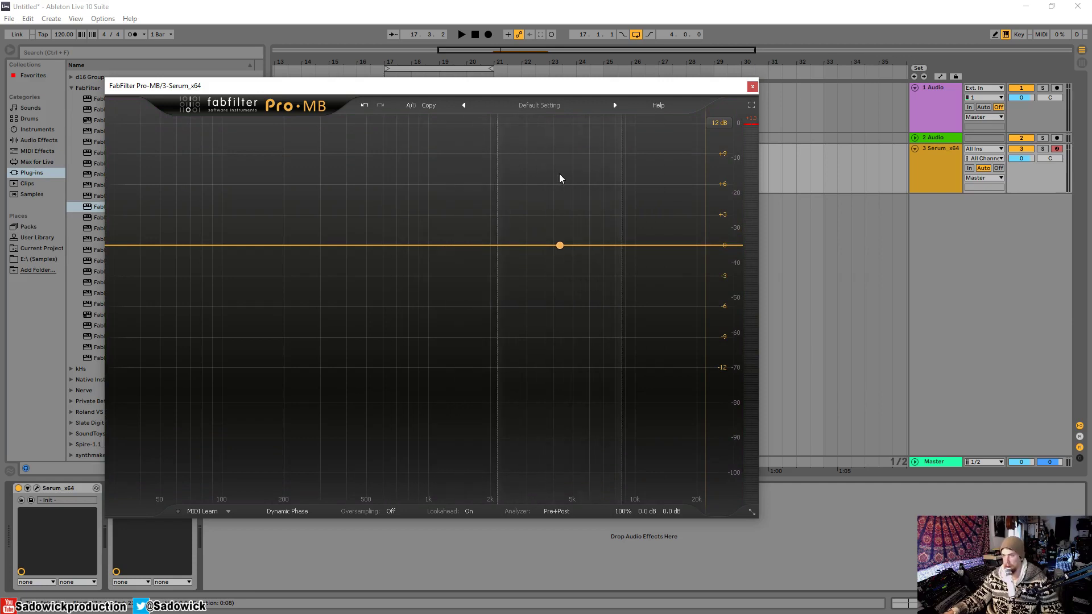
# - Add a low-frequency band in Pro-MB, solo it, and raise its upper crossover
pyautogui.click(173, 191)
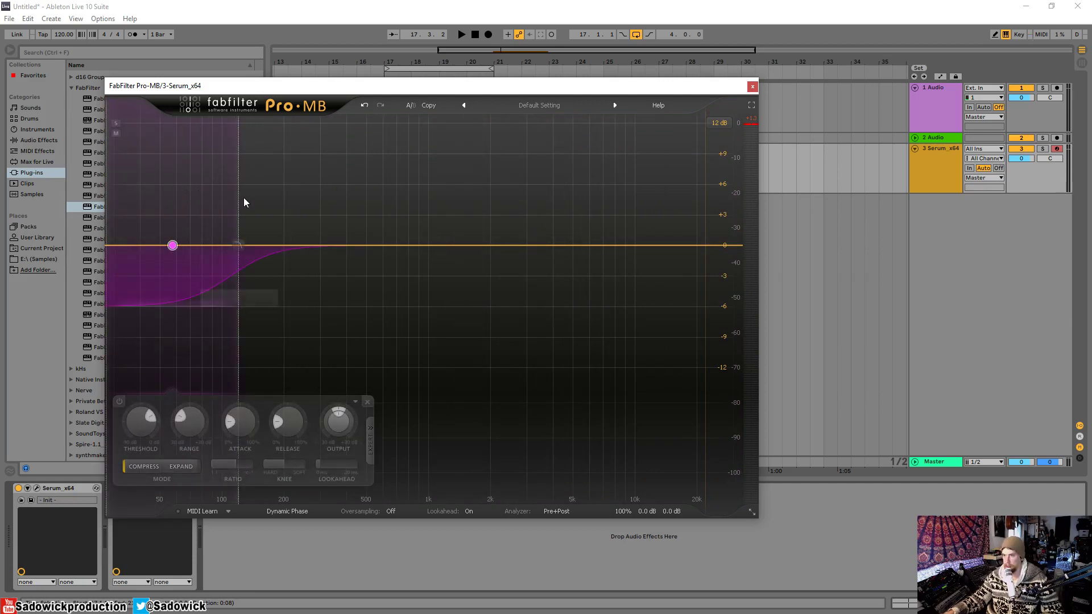
pyautogui.click(116, 124)
pyautogui.moveTo(241, 176); pyautogui.dragTo(285, 244)
# - Add a midrange band adjoining the low band, set its high crossover to about 1447 Hz, and solo it during playback
pyautogui.click(312, 244)
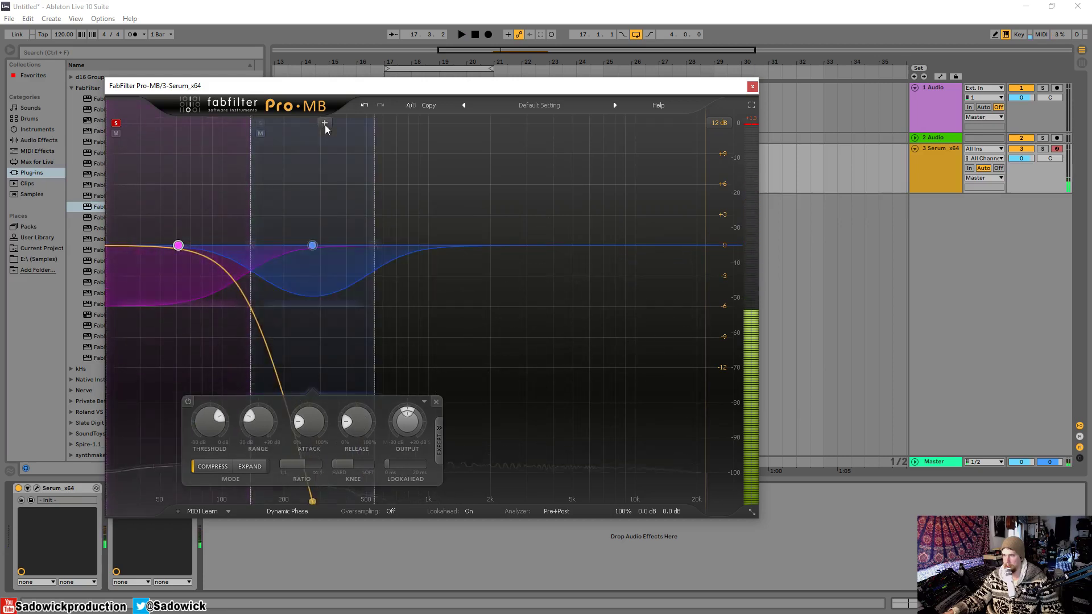
pyautogui.moveTo(370, 245); pyautogui.dragTo(466, 244)
pyautogui.click(260, 123)
pyautogui.press('space')
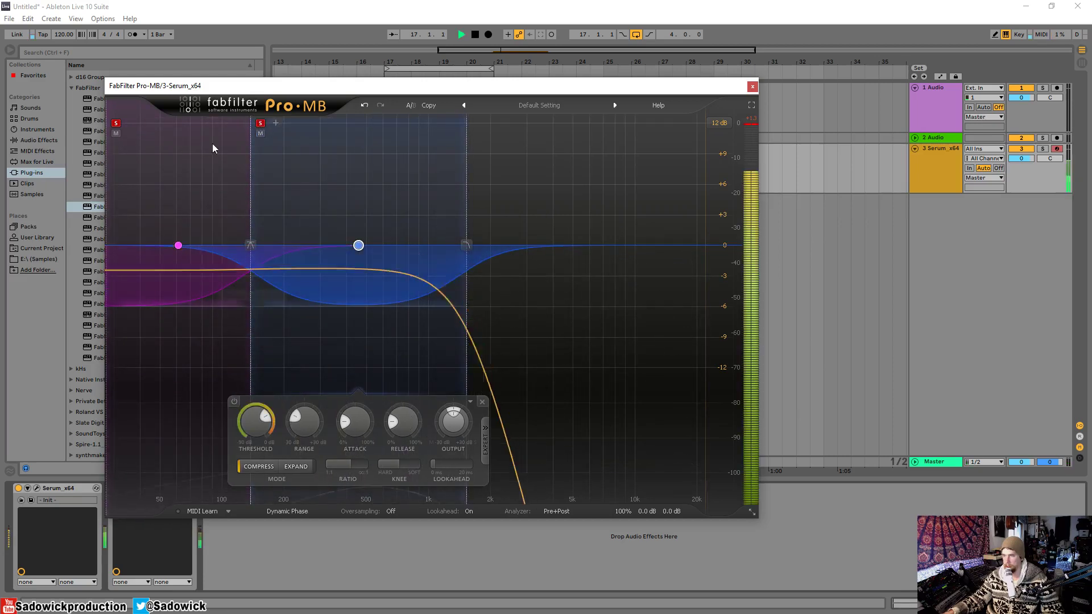
pyautogui.moveTo(467, 199)
pyautogui.mouseDown()
pyautogui.moveTo(493, 200)
pyautogui.moveTo(463, 202)
pyautogui.mouseUp()
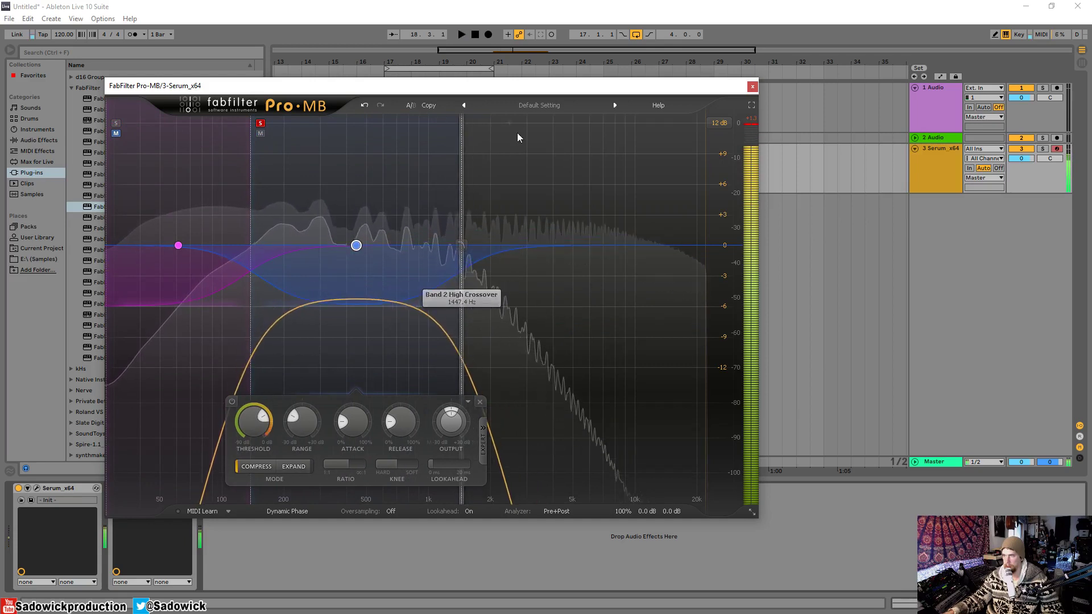
# - Stop playback and add a third band covering the highs up to the end of the spectrum
pyautogui.press('space')
pyautogui.click(518, 138)
pyautogui.moveTo(576, 152); pyautogui.dragTo(739, 165)
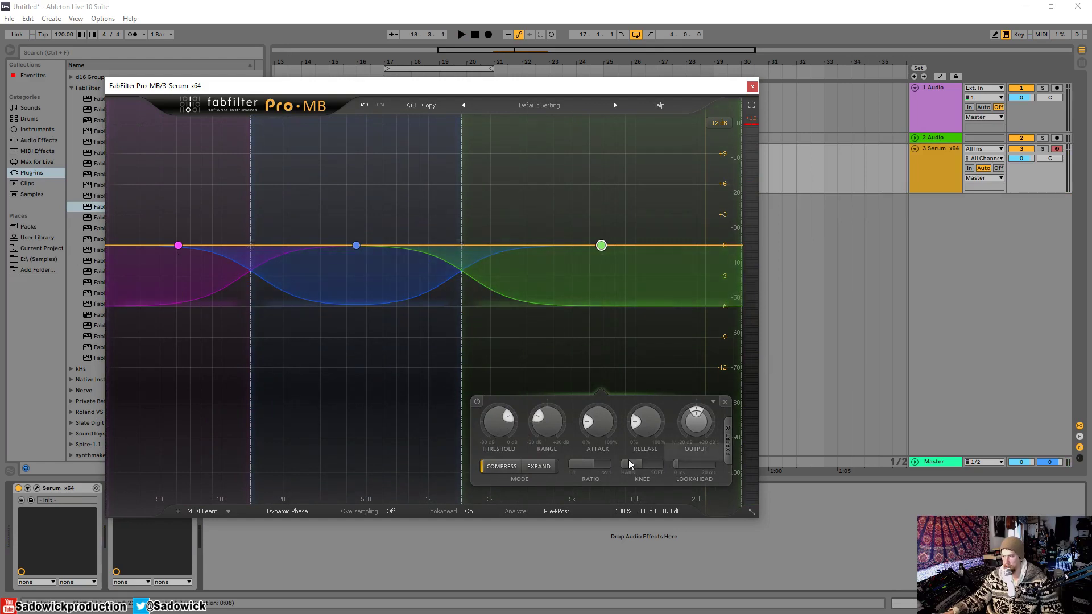
# - Reduce the compression range of the high band to about -2.4 dB, the mid band to -1.59 dB, and the low band to about -2 dB
pyautogui.moveTo(588, 312); pyautogui.dragTo(587, 273)
pyautogui.moveTo(348, 305); pyautogui.dragTo(347, 261)
pyautogui.moveTo(171, 311); pyautogui.dragTo(186, 248)
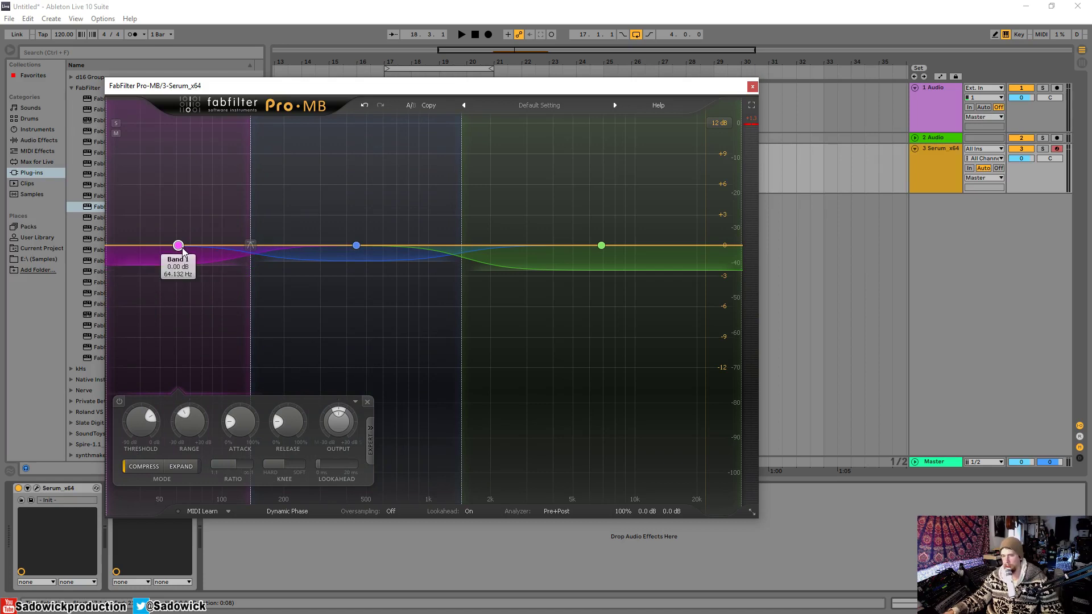
# - Audition the compressed bass, set the mid band's range to about -3 dB, and move the Pro-MB window off the device chain
pyautogui.press('space')
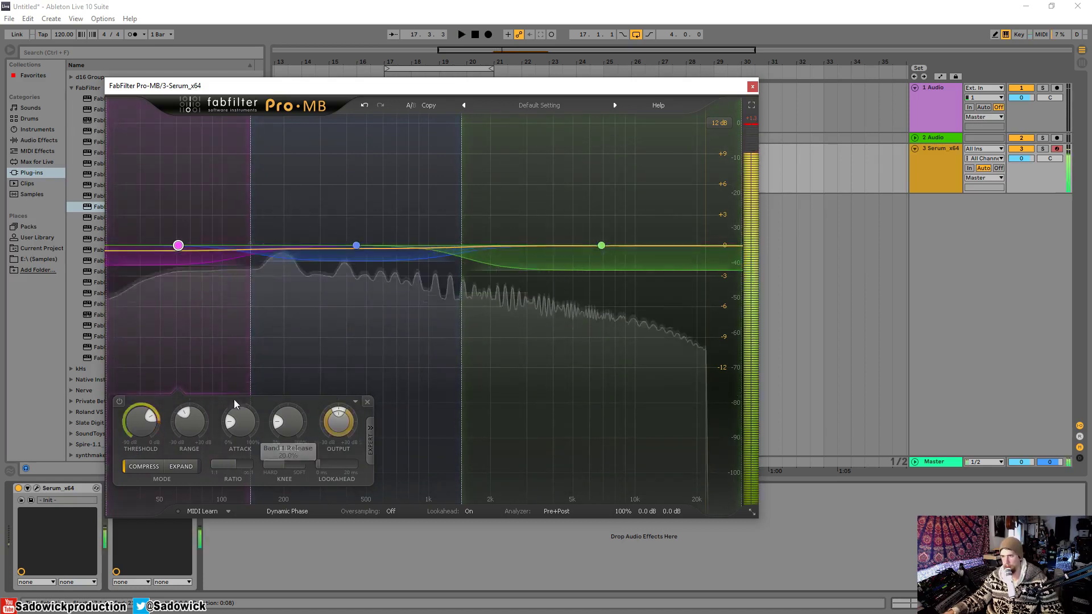
pyautogui.press('space')
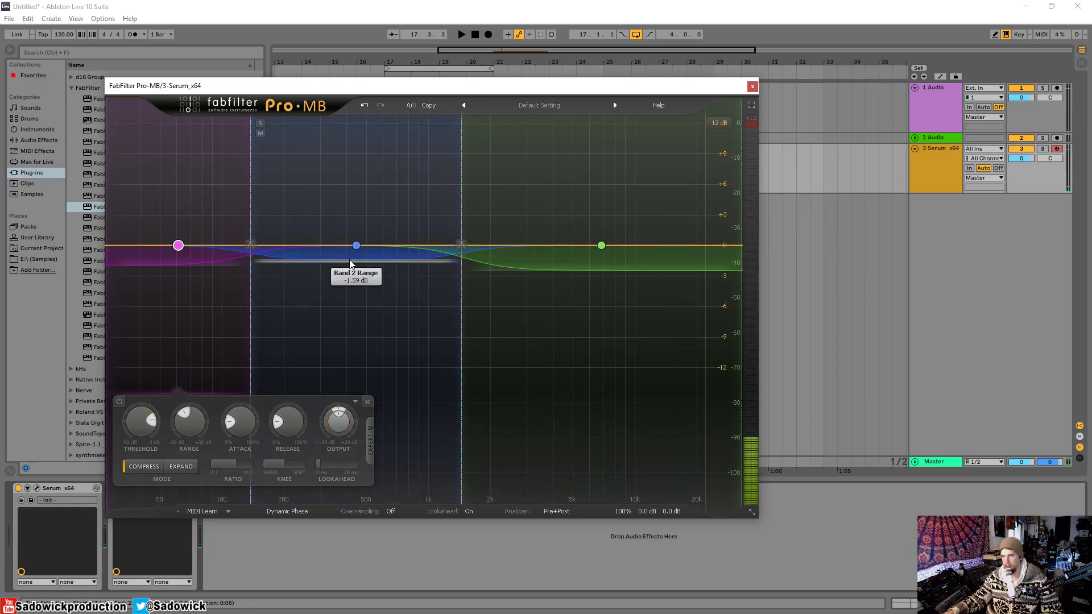
pyautogui.moveTo(351, 263); pyautogui.dragTo(353, 276)
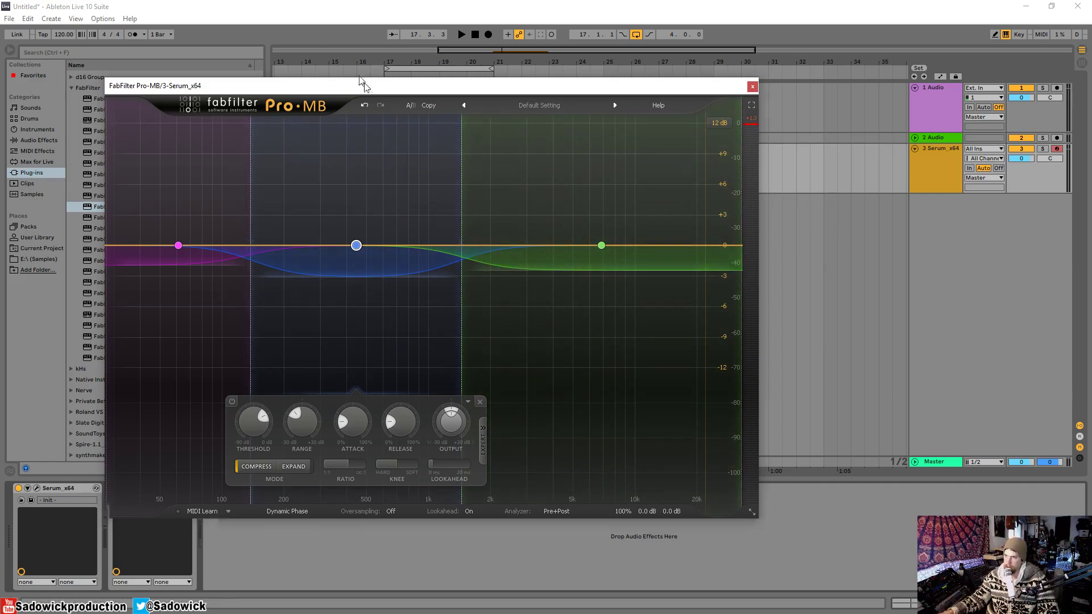
pyautogui.moveTo(362, 84); pyautogui.dragTo(336, 46)
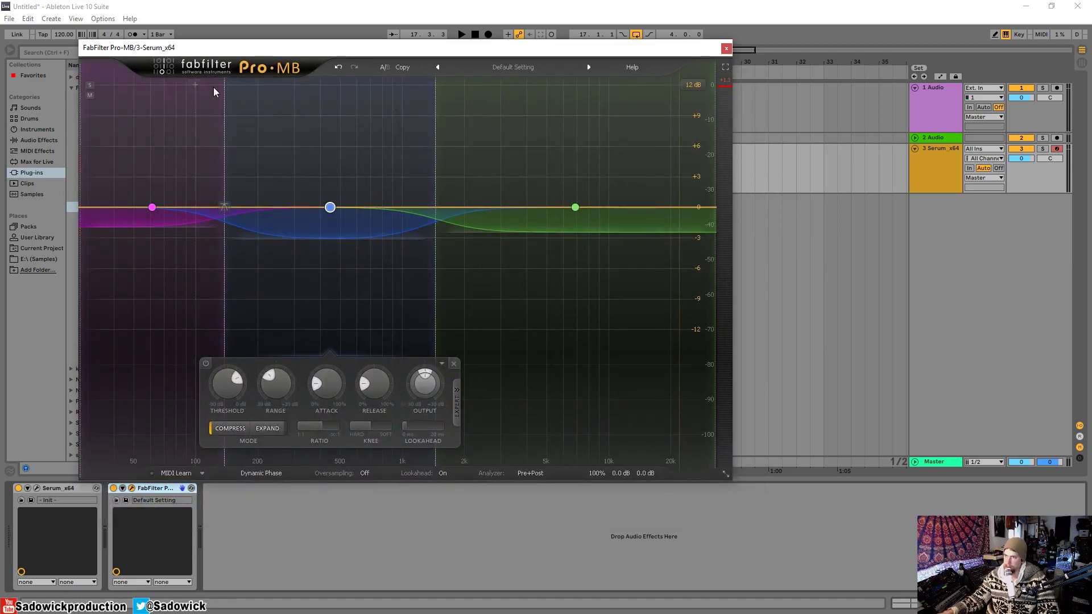
# - Delete the mid and high bands, and stretch the low band across the full spectrum with a range of about -4.5 dB
pyautogui.click(453, 363)
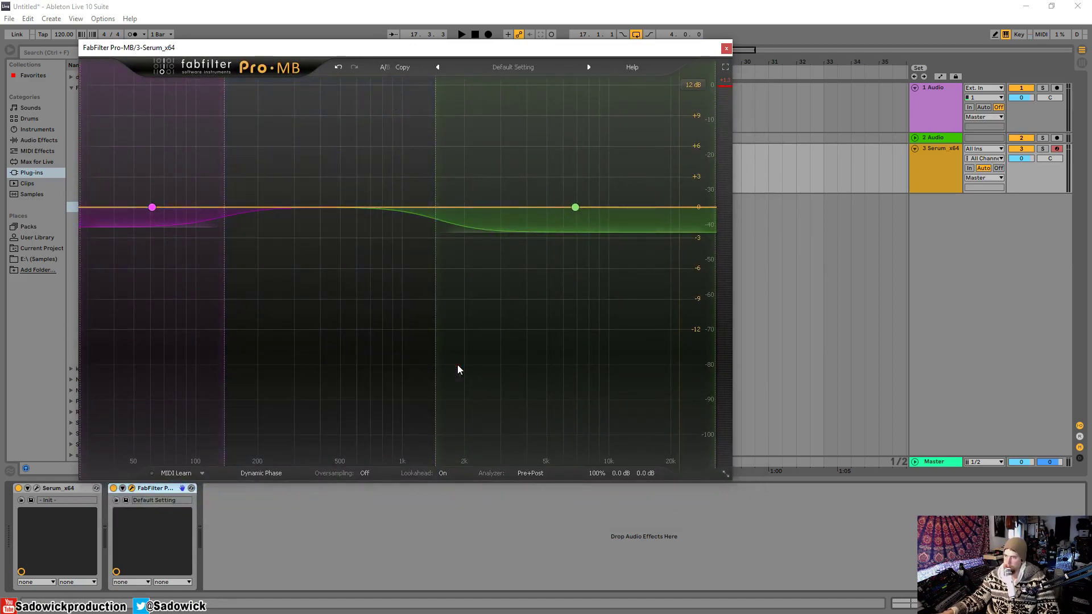
pyautogui.click(699, 363)
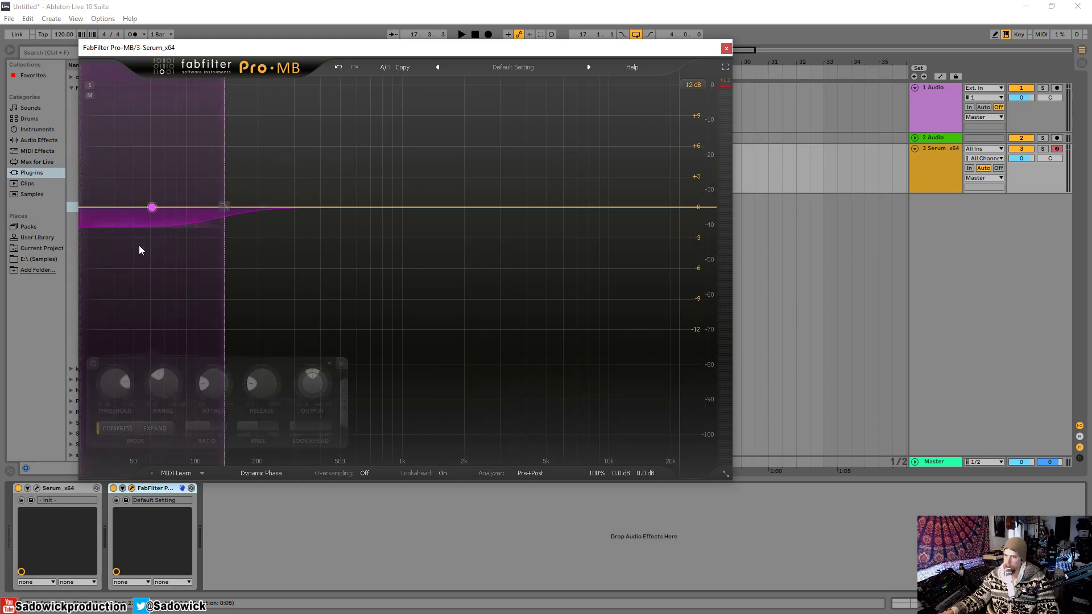
pyautogui.moveTo(227, 171); pyautogui.dragTo(983, 224)
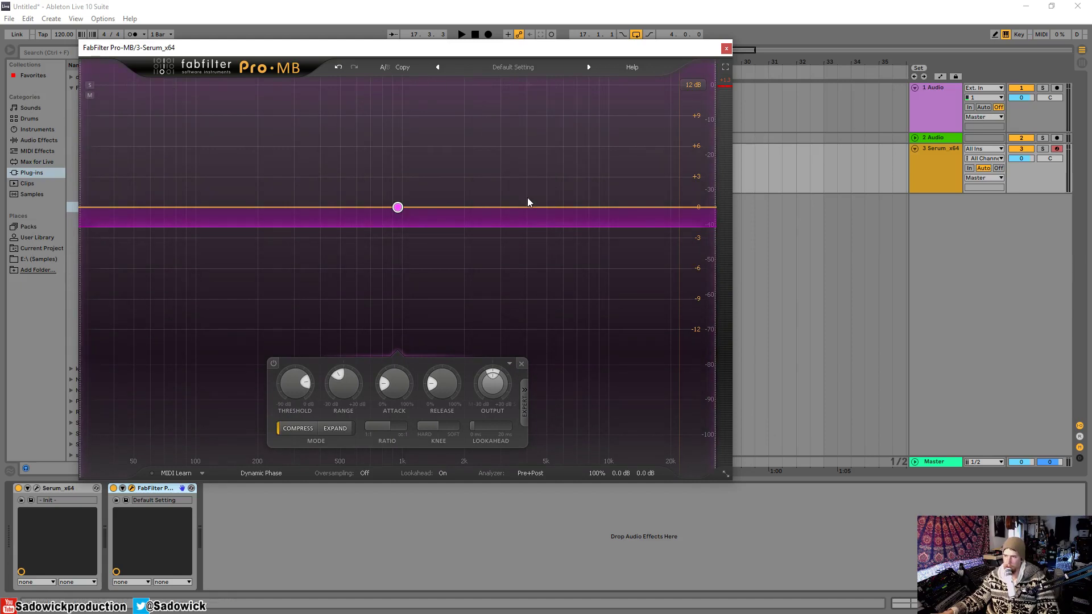
pyautogui.moveTo(476, 228); pyautogui.dragTo(481, 255)
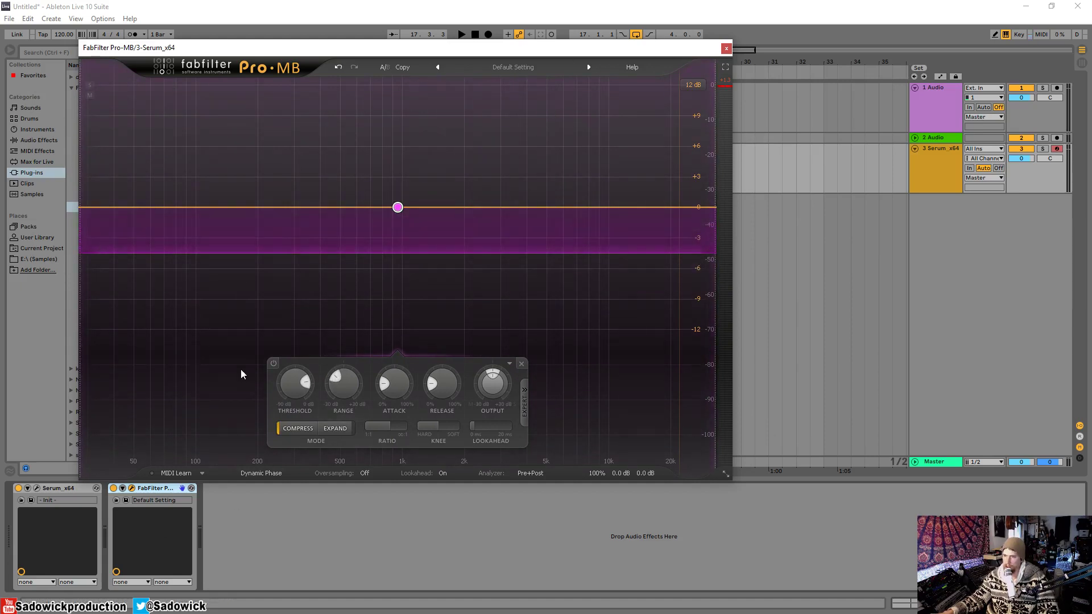
# - Replace the full-spectrum band with a new soloed low band whose high crossover is about 1282 Hz
pyautogui.click(522, 364)
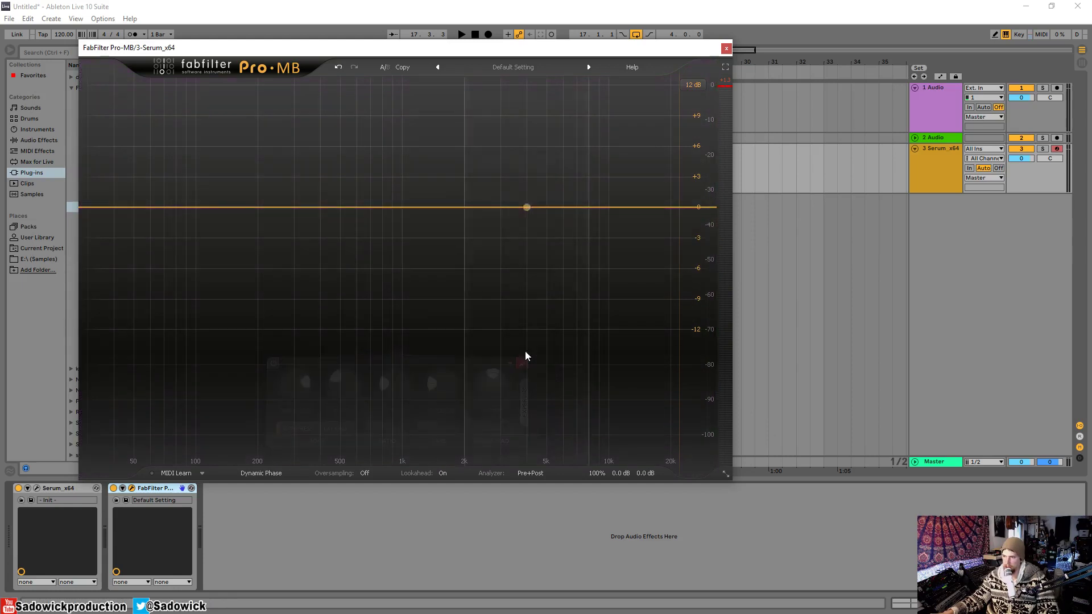
pyautogui.click(146, 121)
pyautogui.moveTo(205, 137); pyautogui.dragTo(427, 171)
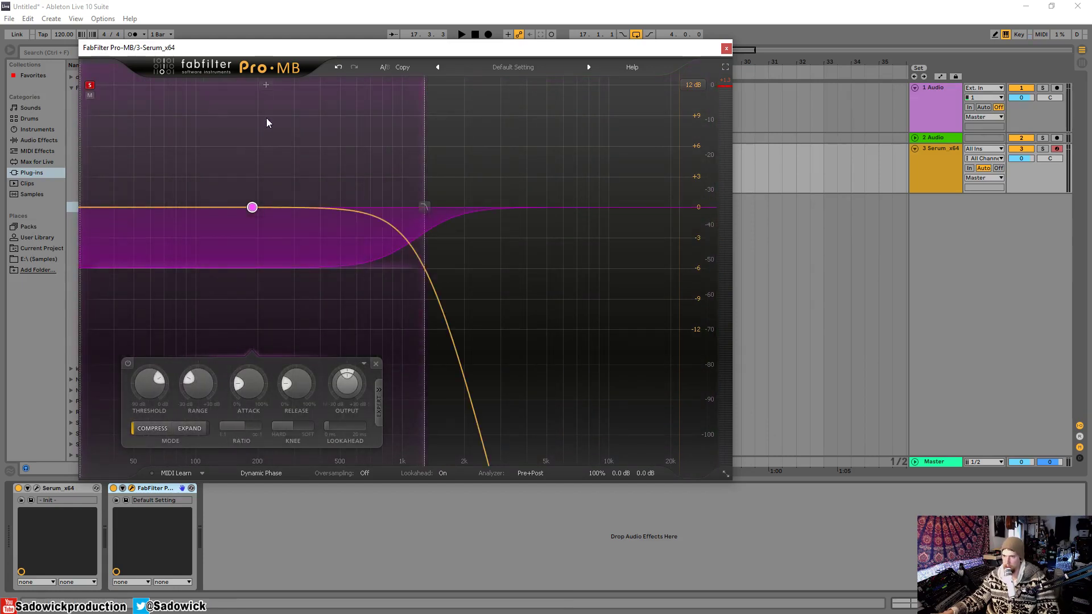
# - While auditioning the bass, lower the soloed band's high crossover to just below 1 kHz and raise its threshold
pyautogui.press('space')
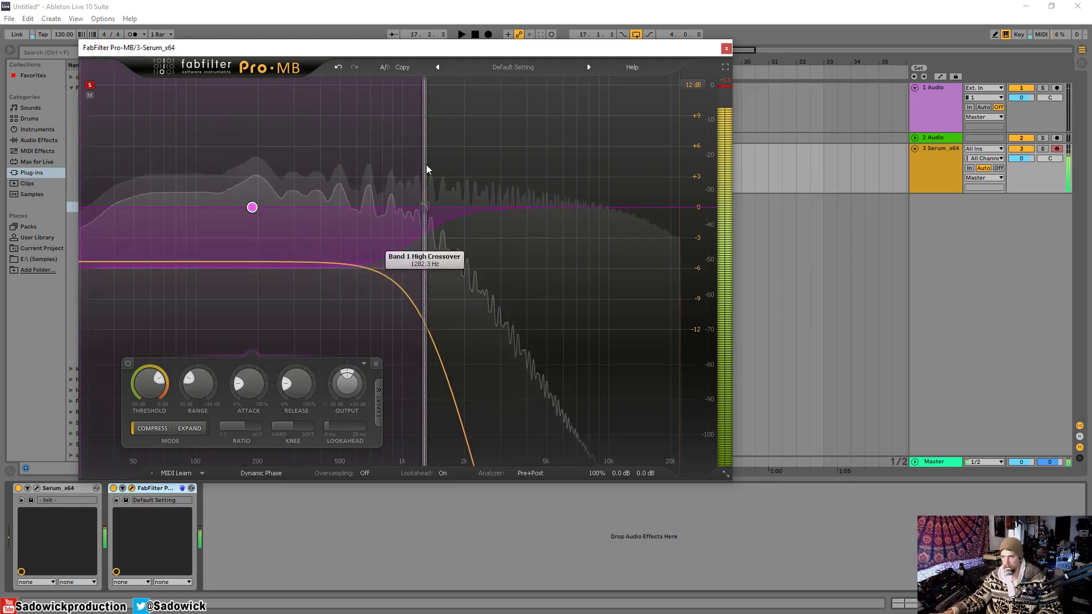
pyautogui.moveTo(427, 169); pyautogui.dragTo(400, 168)
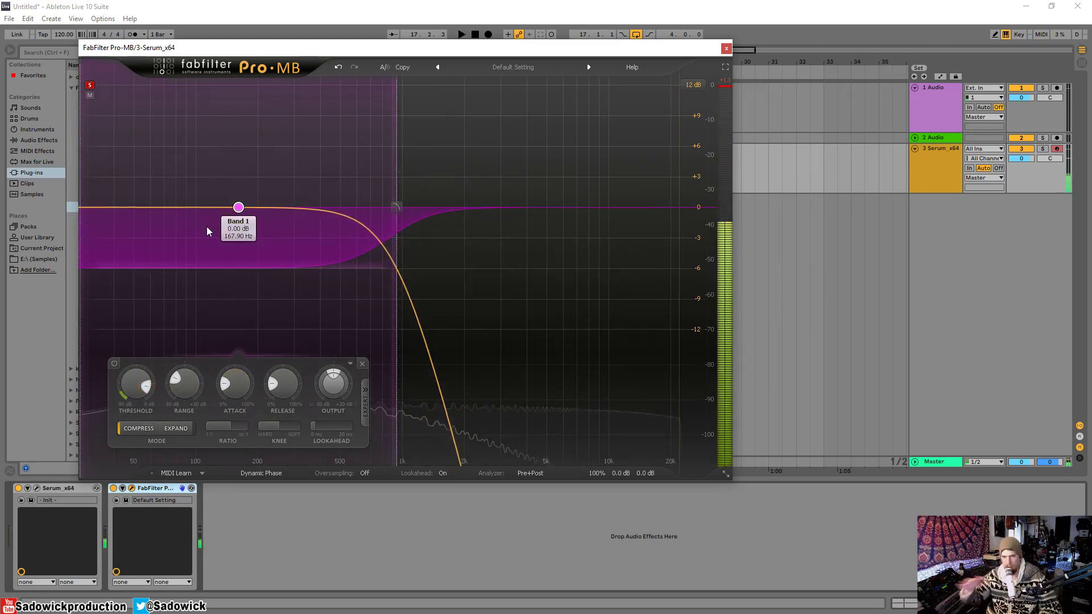
pyautogui.press('space')
pyautogui.press('space')
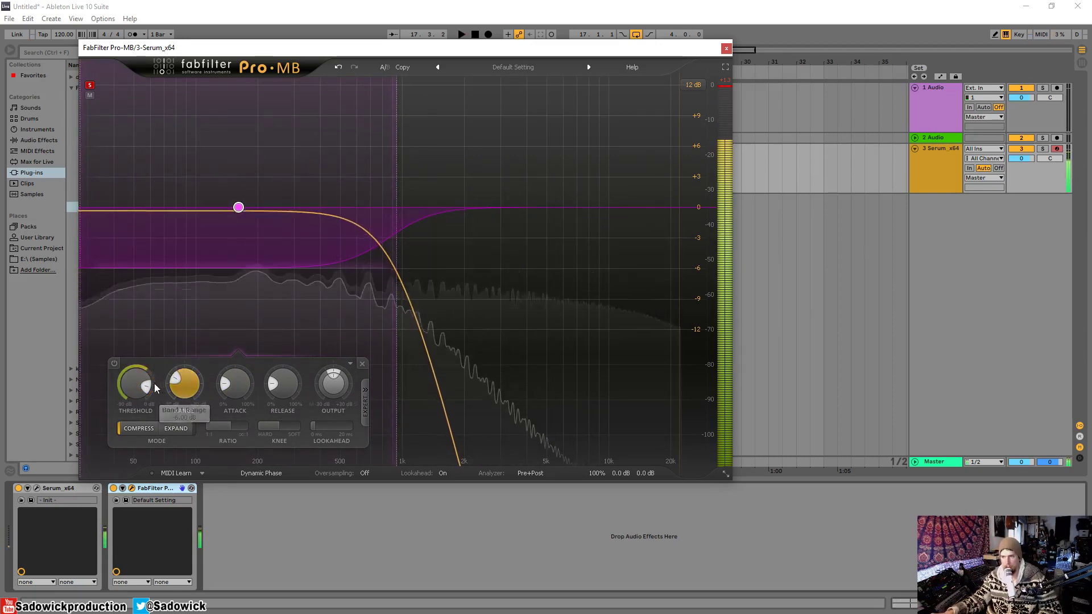
pyautogui.press('space')
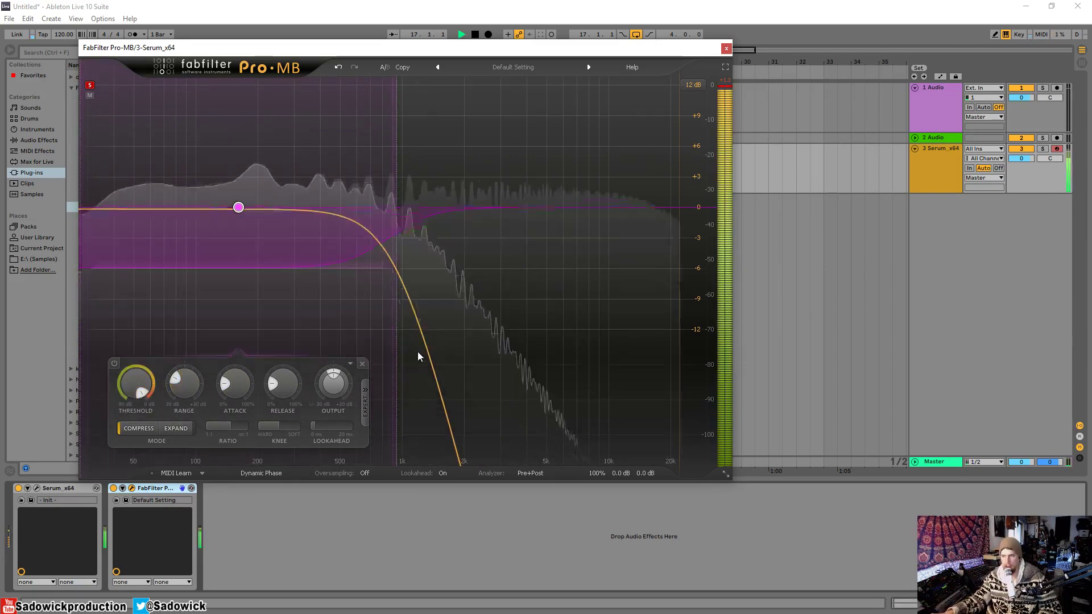
# - Lower the low band's high crossover to about 423 Hz and add a separate high band reaching the end of the spectrum
pyautogui.moveTo(395, 221); pyautogui.dragTo(324, 221)
pyautogui.click(492, 90)
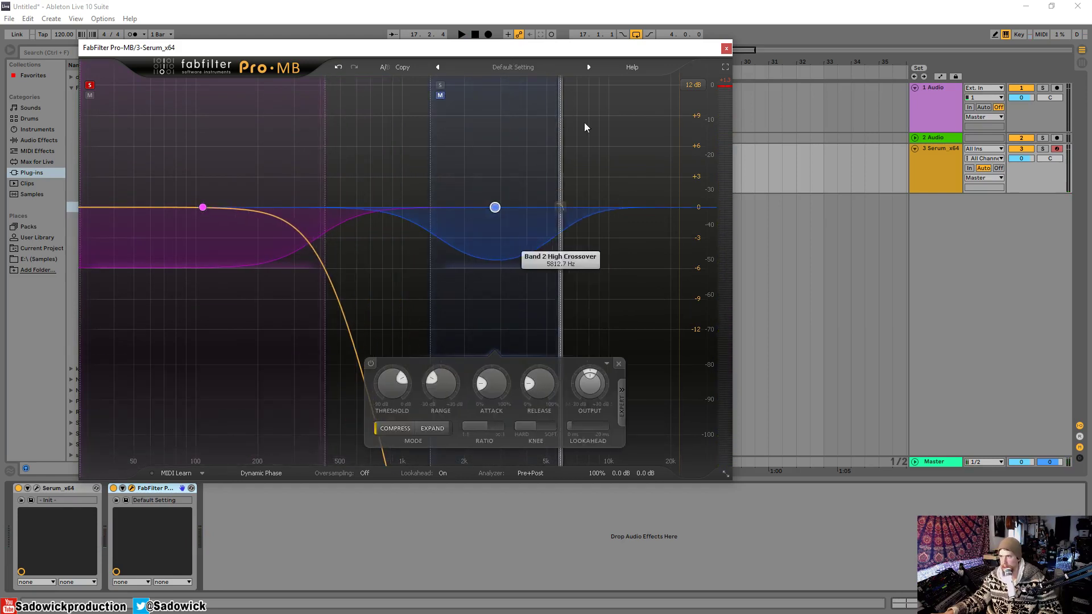
pyautogui.moveTo(555, 97); pyautogui.dragTo(715, 97)
# - Compare the two bands during playback by soloing the high band and then the low band
pyautogui.click(89, 87)
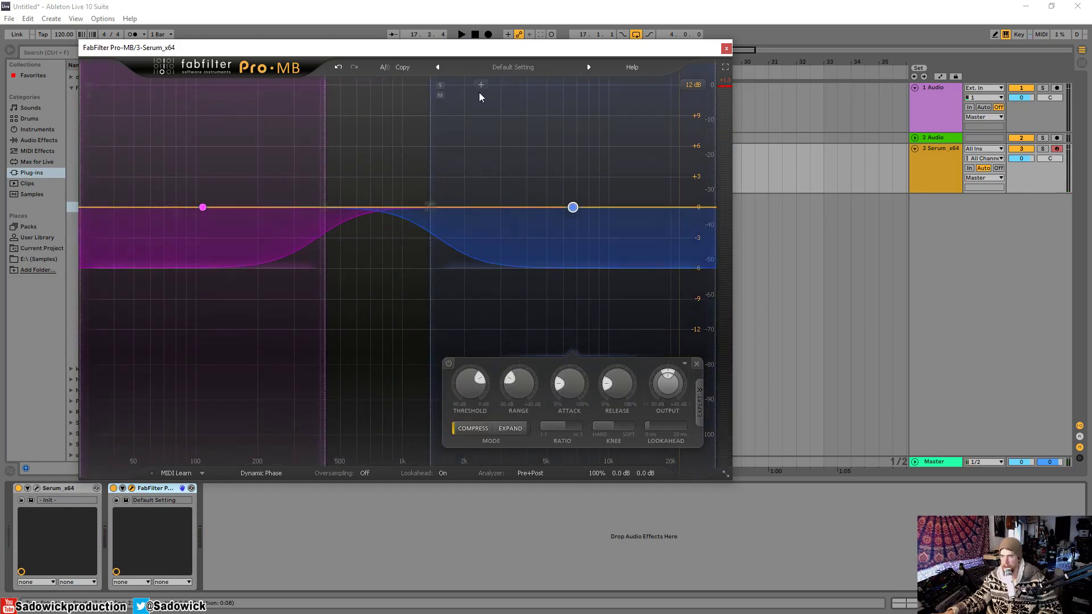
pyautogui.click(440, 86)
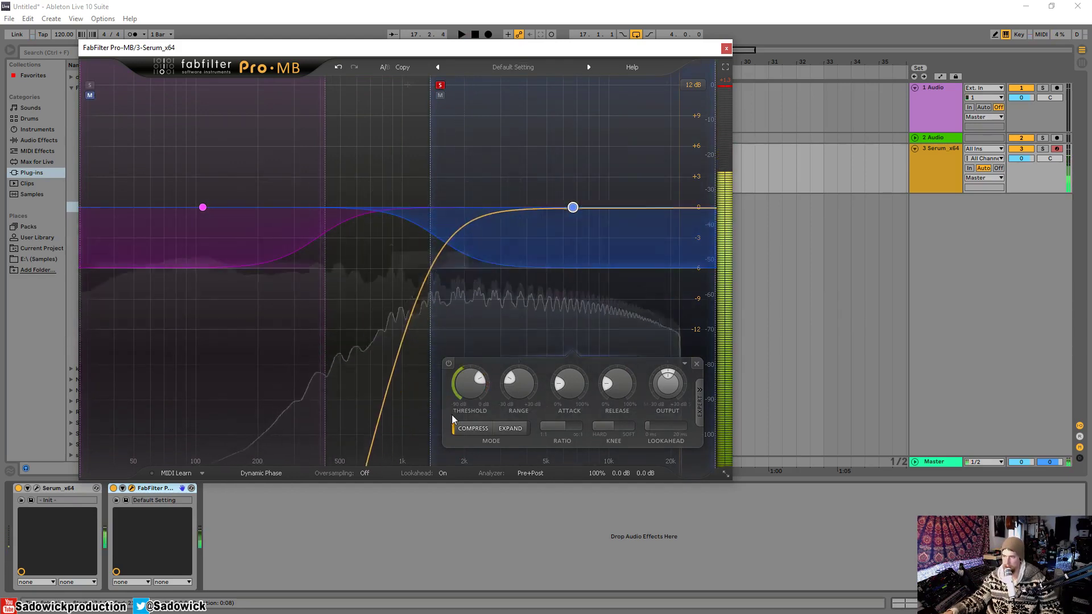
pyautogui.moveTo(477, 383)
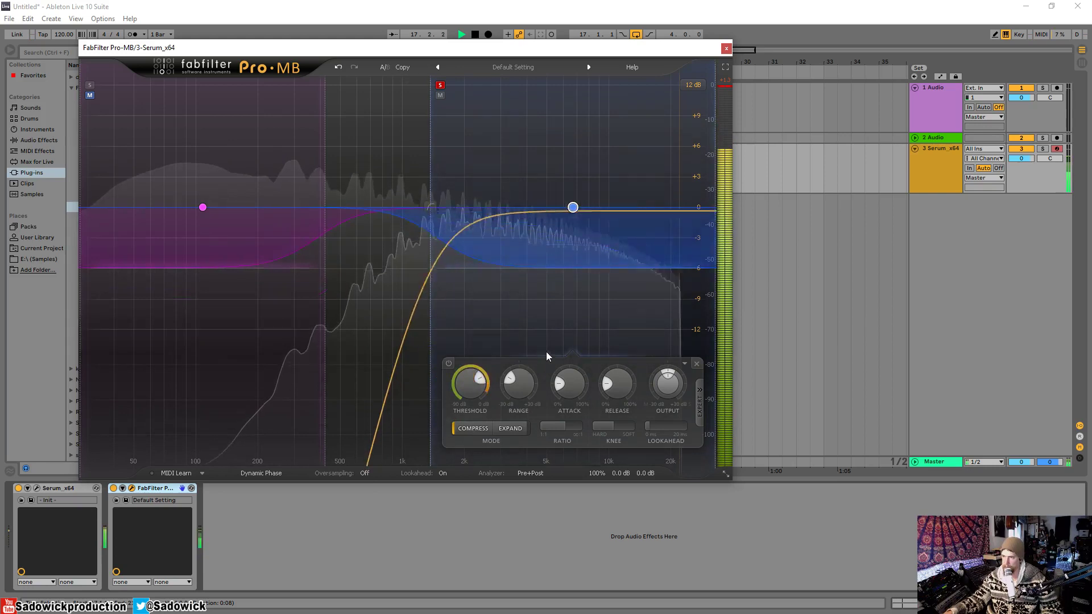
pyautogui.click(89, 85)
pyautogui.click(441, 85)
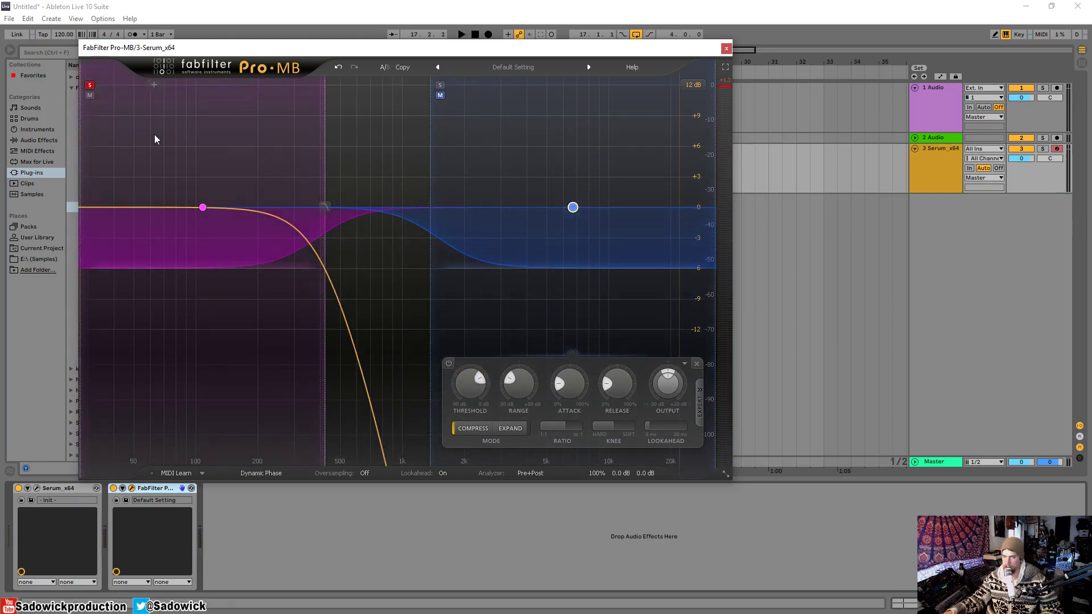
pyautogui.press('space')
pyautogui.press('space')
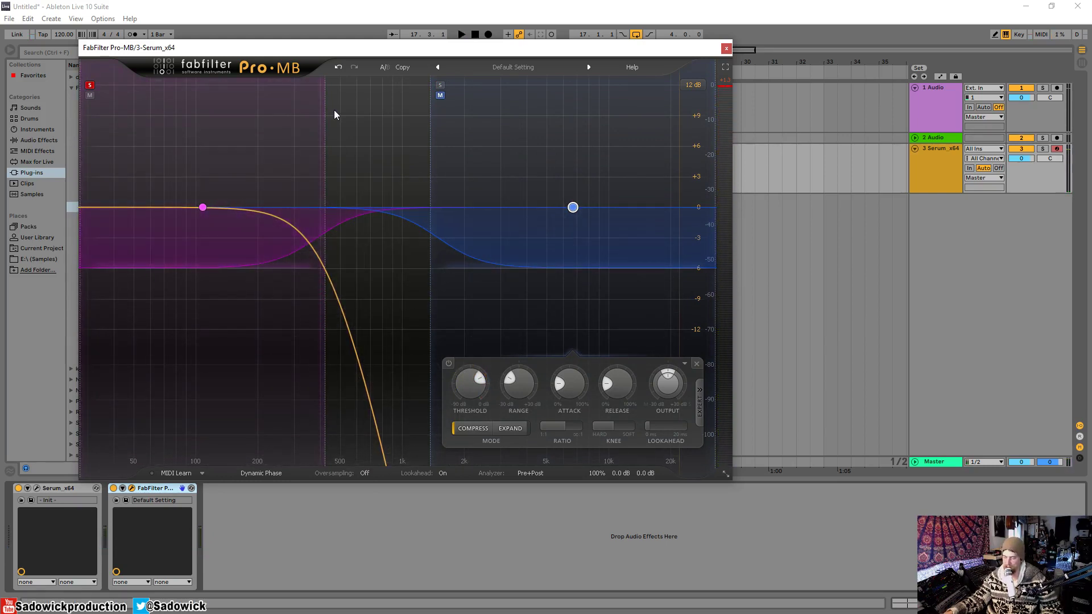
# - Turn off the low band's solo, flatten the high band's range to 0 dB, and delete the high band
pyautogui.moveTo(412, 48); pyautogui.dragTo(415, 60)
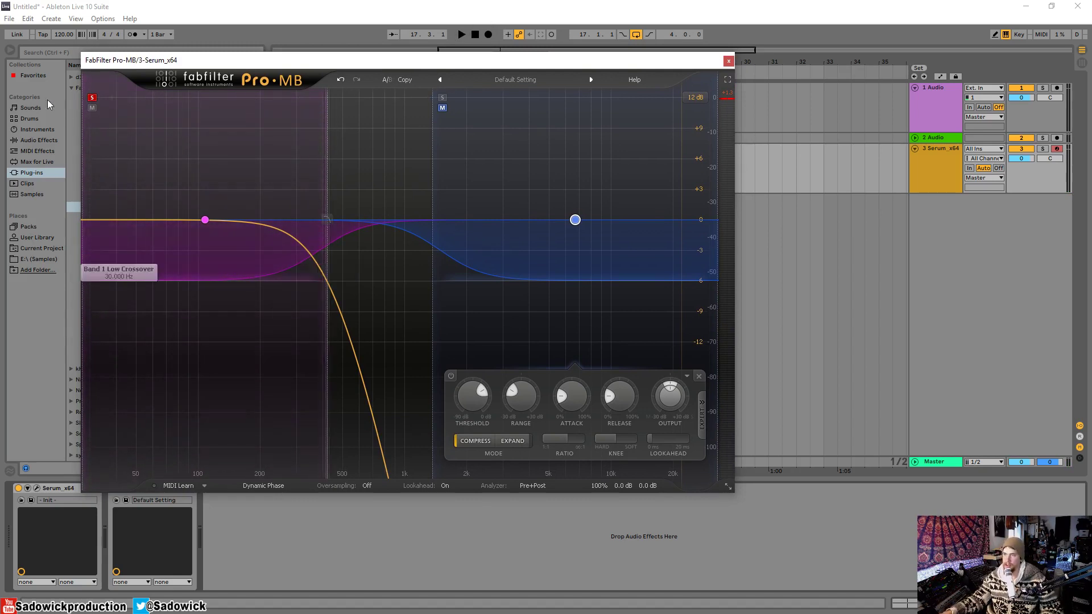
pyautogui.click(93, 99)
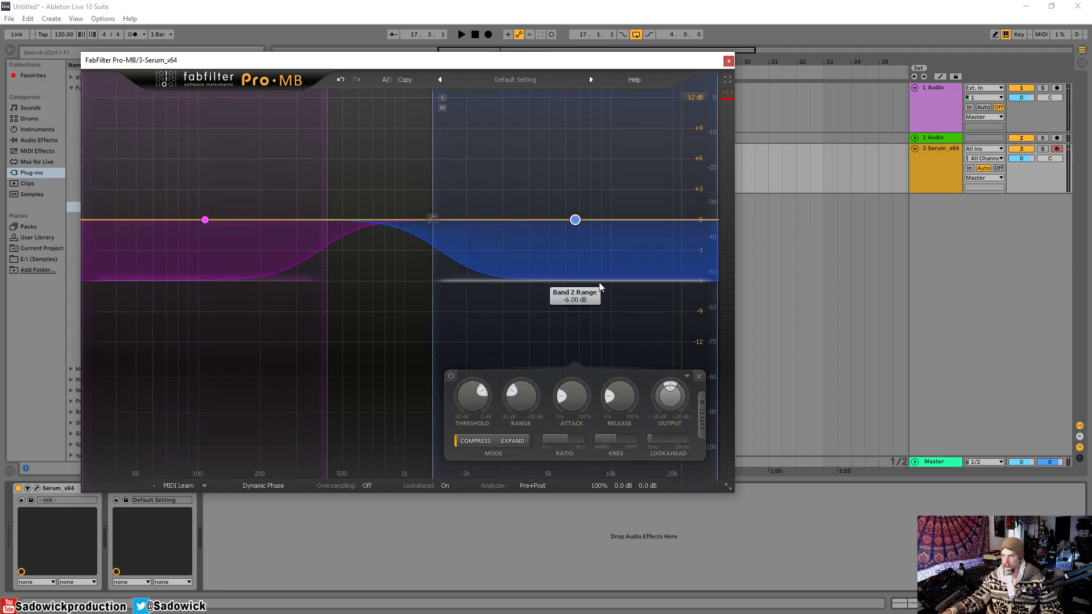
pyautogui.moveTo(598, 282); pyautogui.dragTo(603, 222)
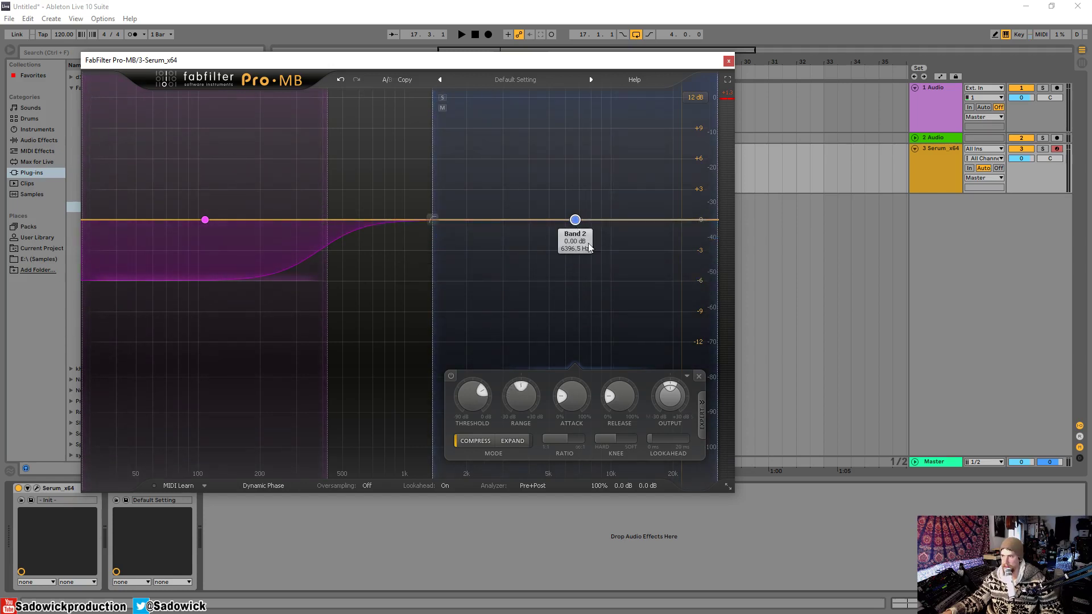
pyautogui.click(699, 377)
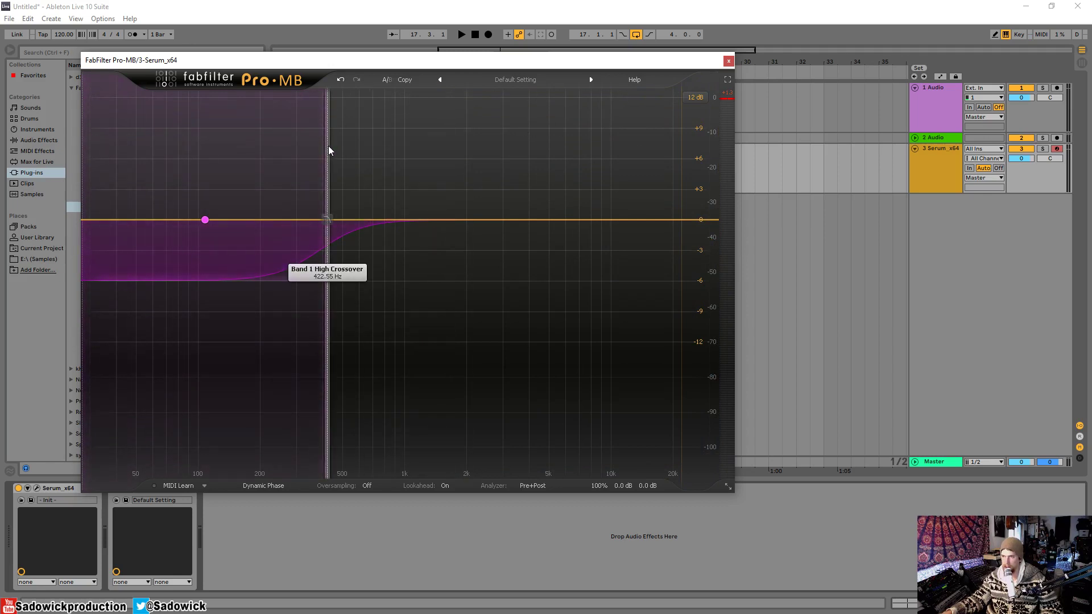
# - Solo the remaining low band and adjust its high crossover to just below 1 kHz while auditioning it
pyautogui.moveTo(329, 146); pyautogui.dragTo(373, 161)
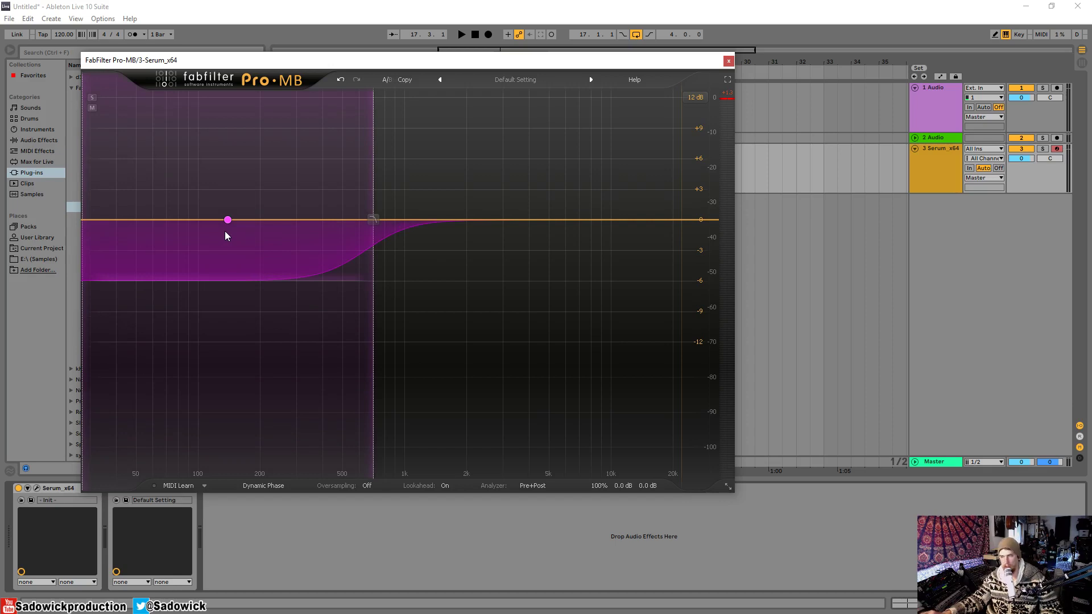
pyautogui.moveTo(380, 172); pyautogui.dragTo(297, 211)
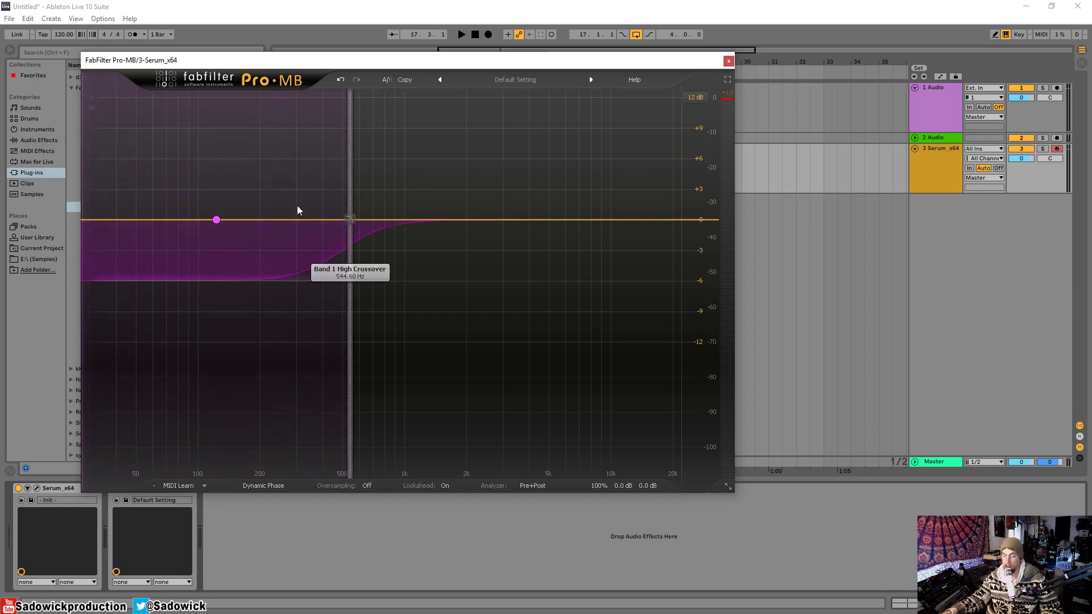
pyautogui.click(217, 222)
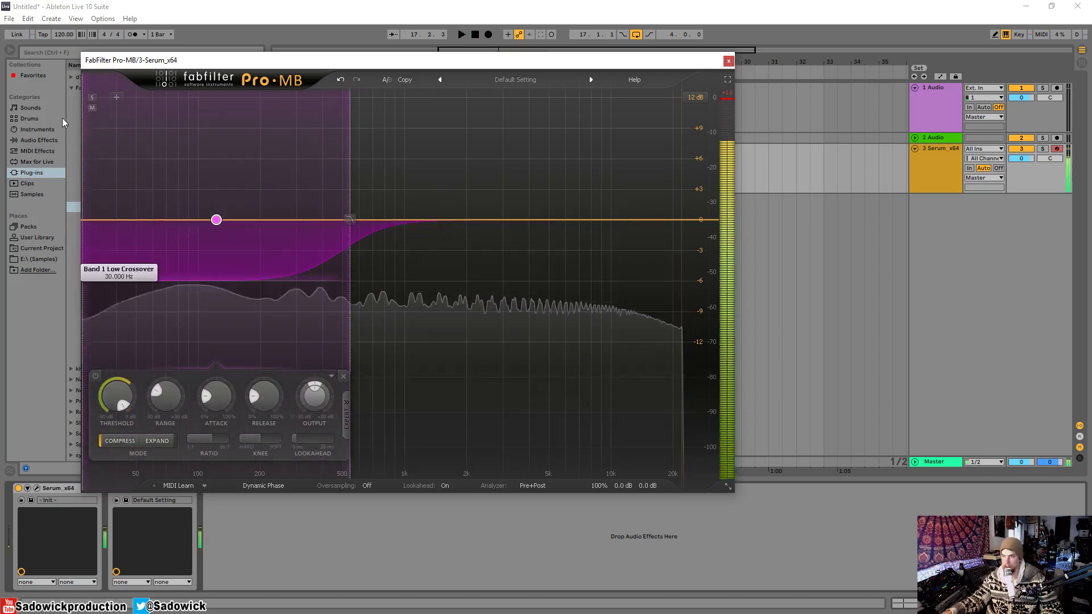
pyautogui.click(92, 97)
pyautogui.press('space')
pyautogui.moveTo(351, 153); pyautogui.dragTo(405, 171)
pyautogui.press('space')
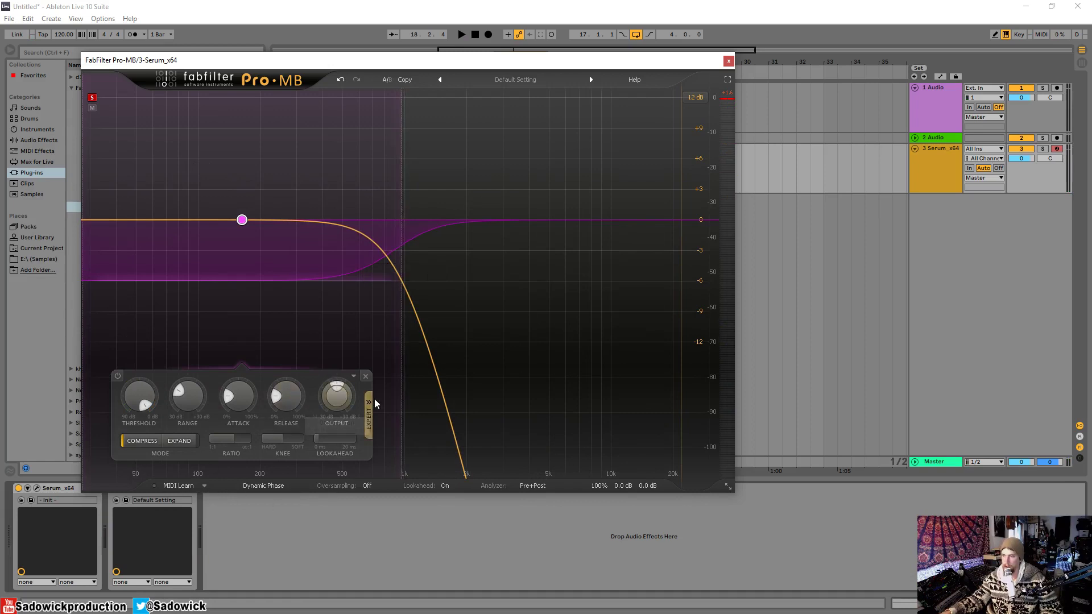
# - Set the low band's expert side chain to Free and shift its detection range to about 2–20 kHz
pyautogui.click(368, 418)
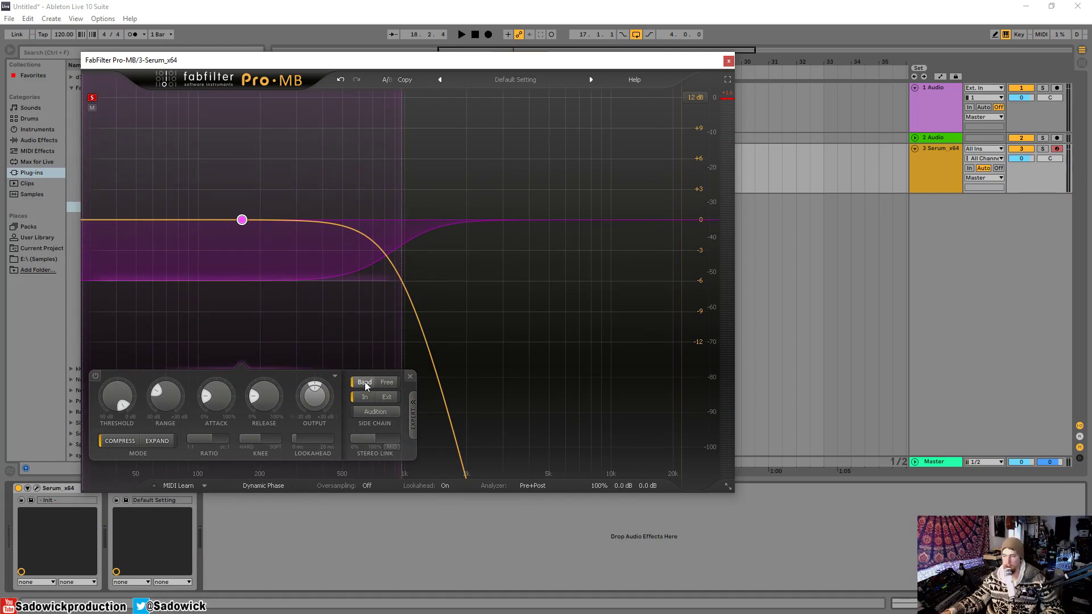
pyautogui.click(388, 383)
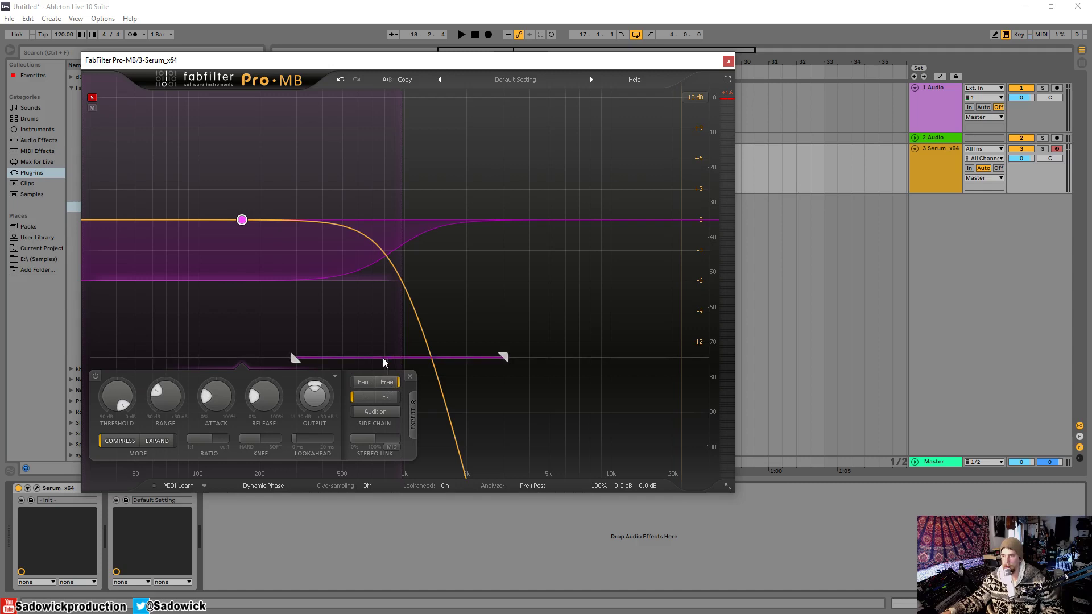
pyautogui.moveTo(385, 358); pyautogui.dragTo(499, 360)
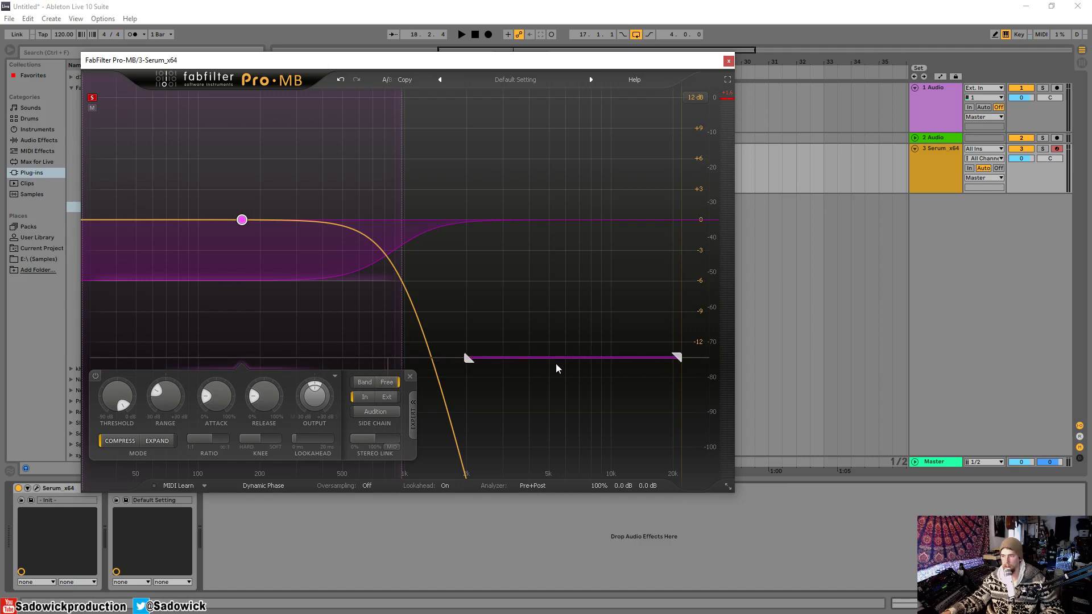
# - Audition the side chain during playback and adjust its detection range to run from just under 4 kHz to the spectrum's upper end
pyautogui.press('space')
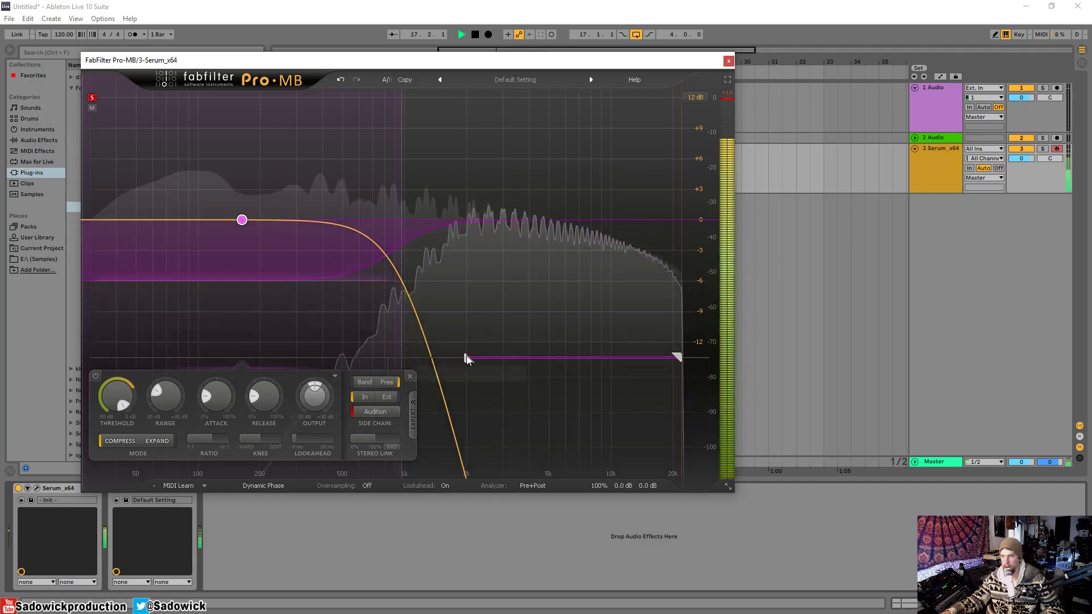
pyautogui.moveTo(522, 359); pyautogui.dragTo(546, 368)
pyautogui.moveTo(677, 357); pyautogui.dragTo(752, 370)
pyautogui.press('space')
pyautogui.moveTo(486, 359); pyautogui.dragTo(530, 358)
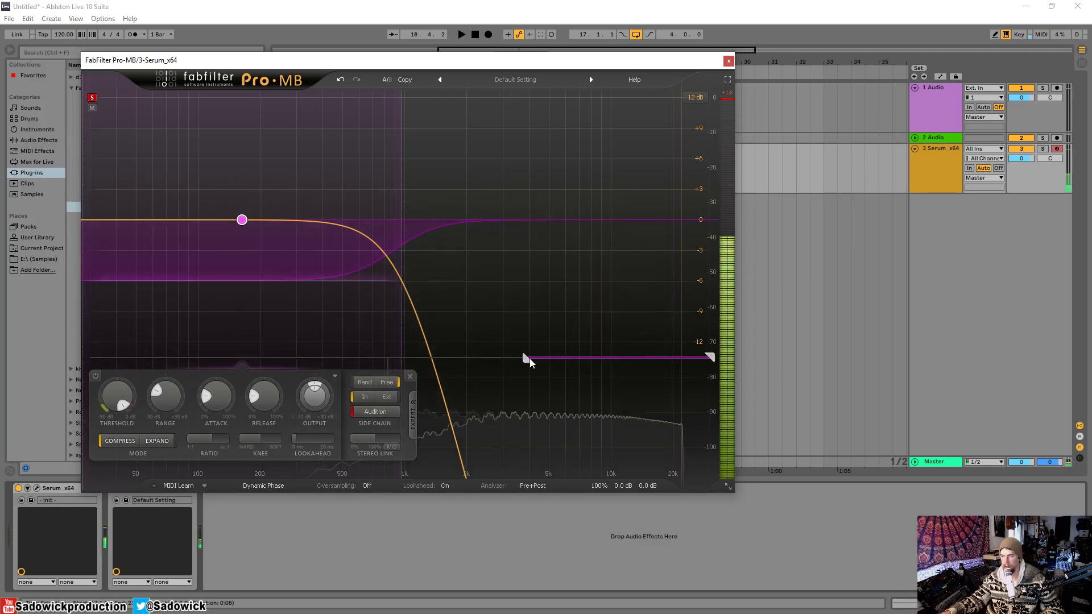
pyautogui.moveTo(713, 360)
pyautogui.mouseDown()
pyautogui.moveTo(696, 360)
pyautogui.moveTo(734, 367)
pyautogui.mouseUp()
pyautogui.press('space')
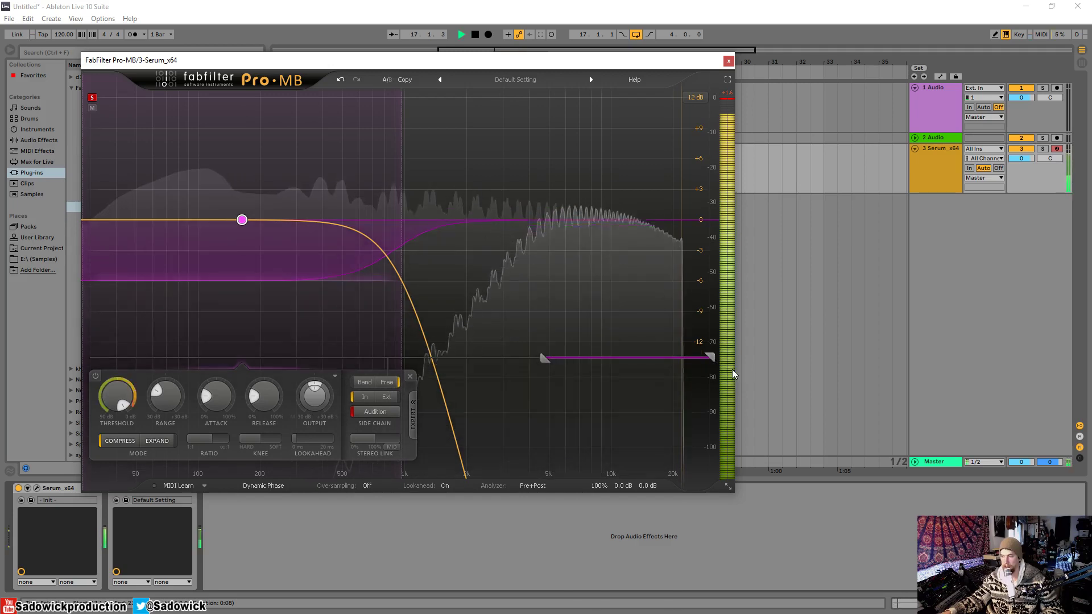
pyautogui.moveTo(557, 367); pyautogui.dragTo(435, 363)
pyautogui.press('space')
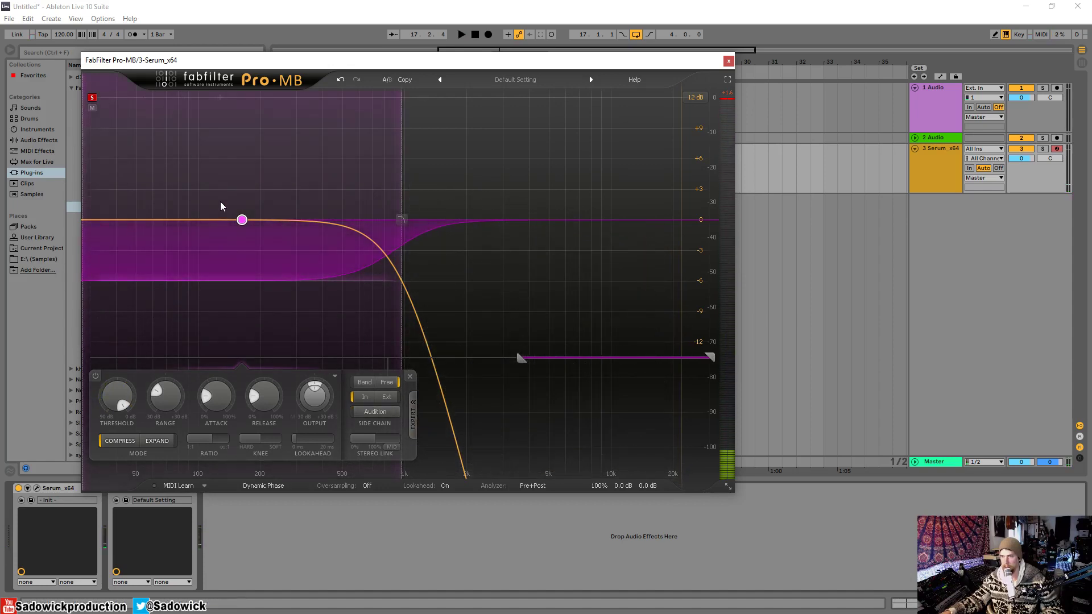
# - Lower the low band's threshold during playback so the highs trigger its compression, then turn off its solo and reposition the plug-in window
pyautogui.press('space')
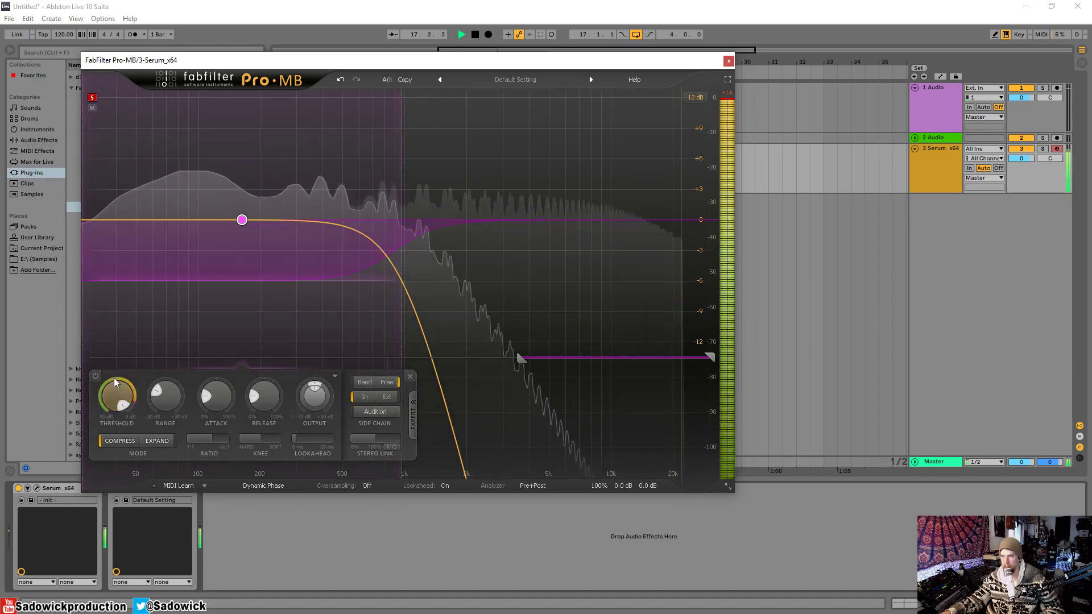
pyautogui.moveTo(114, 402); pyautogui.dragTo(114, 438)
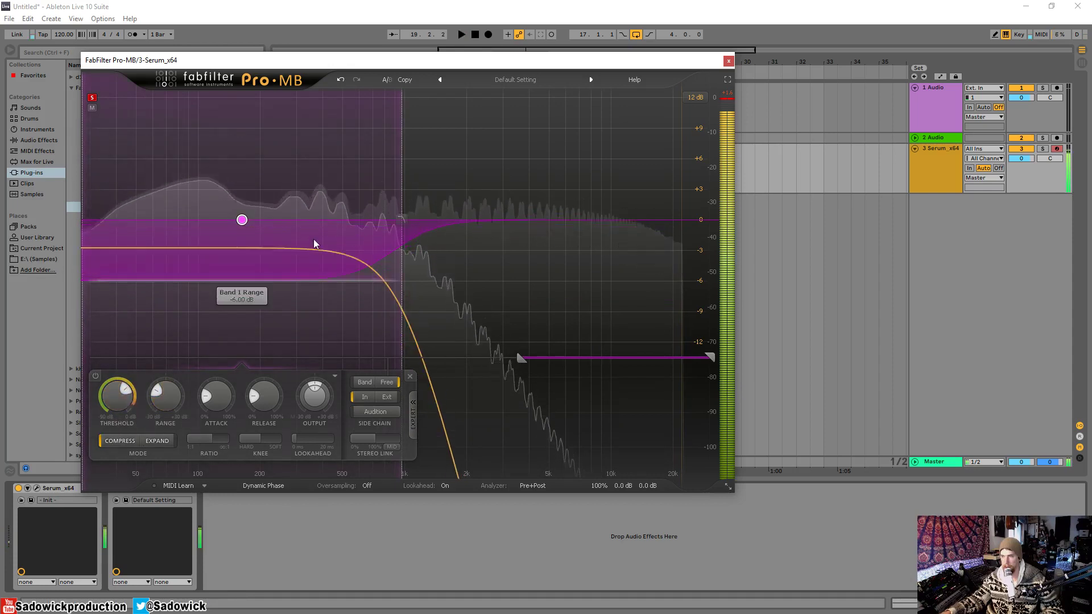
pyautogui.press('space')
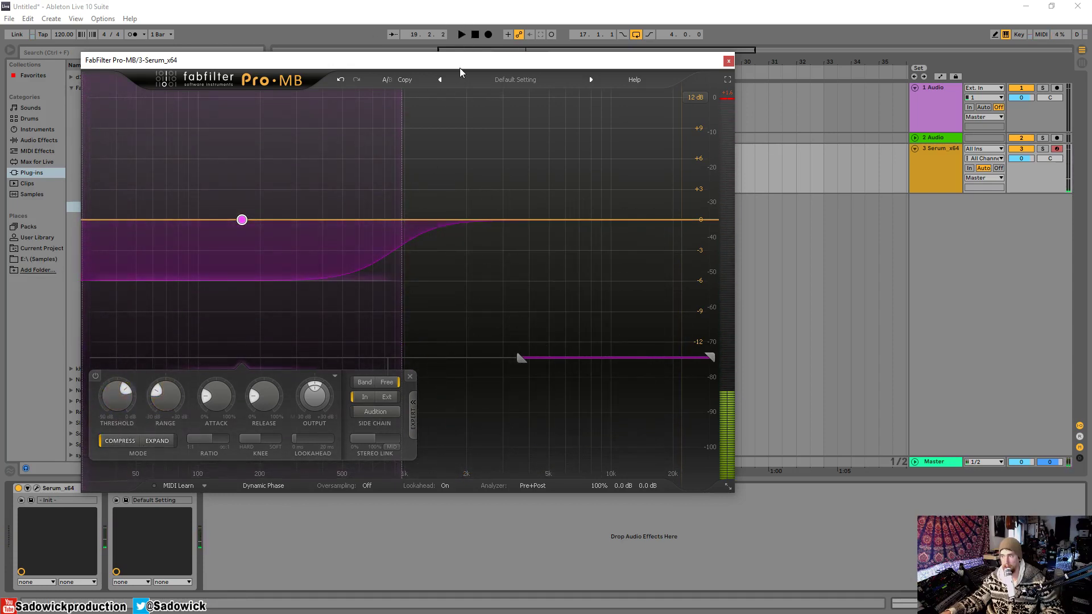
pyautogui.moveTo(465, 64); pyautogui.dragTo(455, 78)
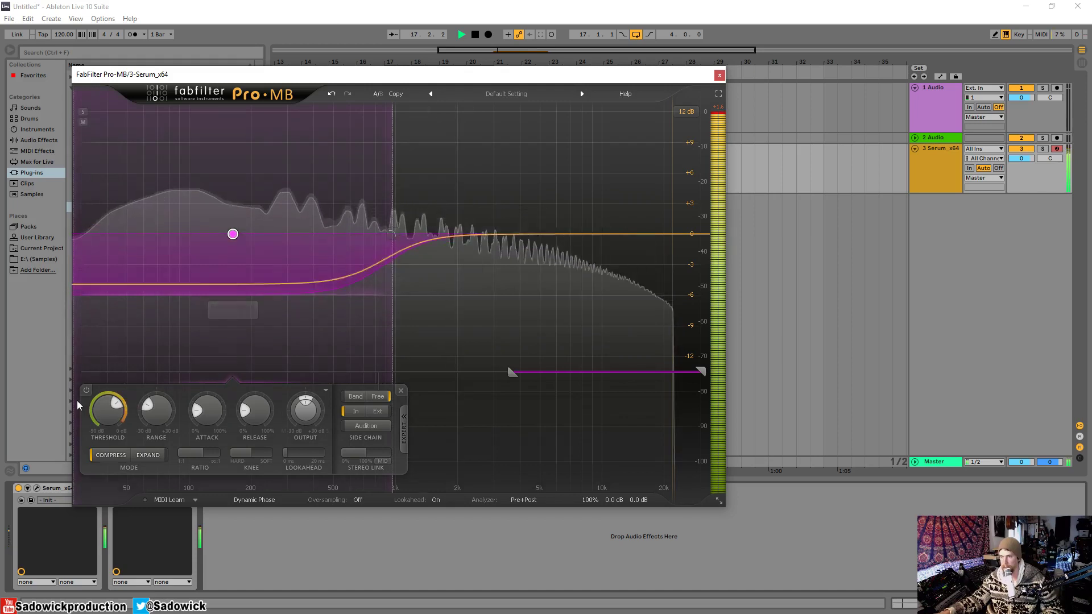
# - Set the low band's threshold to about -17.7 dB and lengthen its attack, restarting playback to hear the result
pyautogui.moveTo(126, 438); pyautogui.dragTo(127, 416)
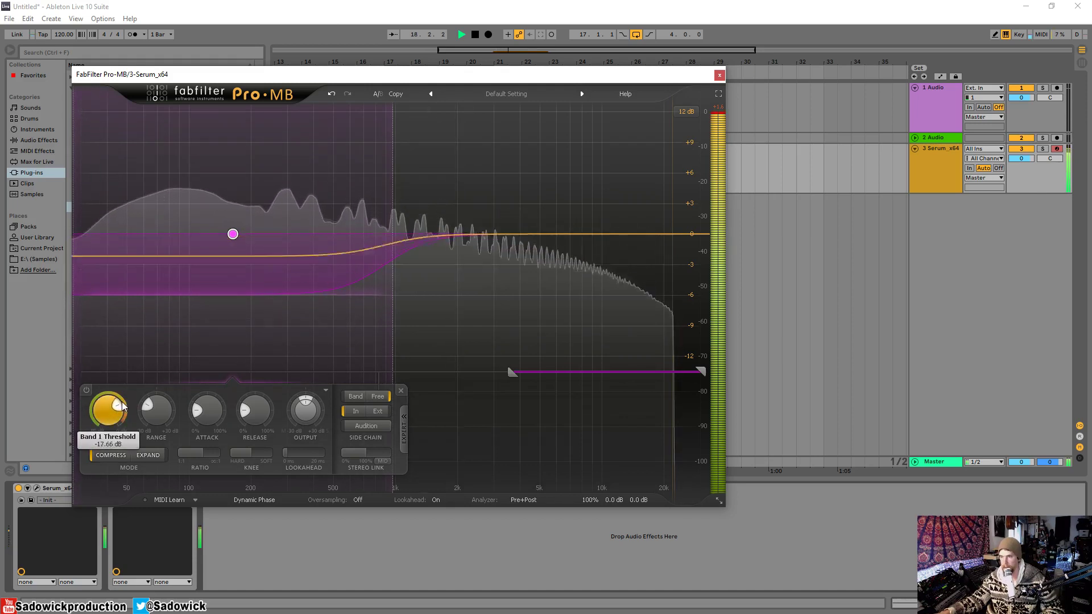
pyautogui.moveTo(207, 408); pyautogui.dragTo(208, 386)
pyautogui.press('space')
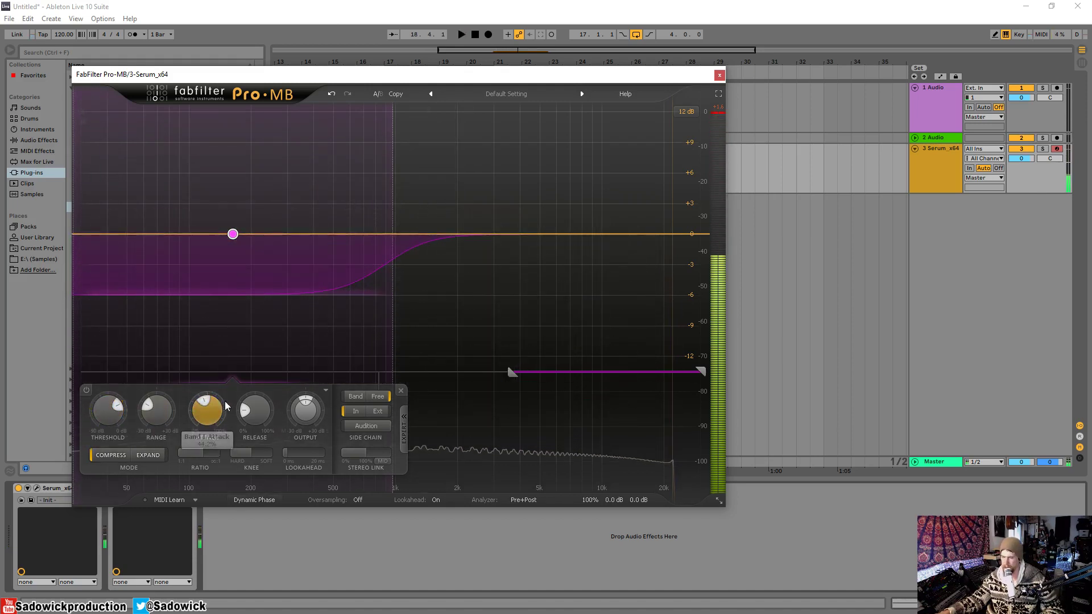
pyautogui.press('space')
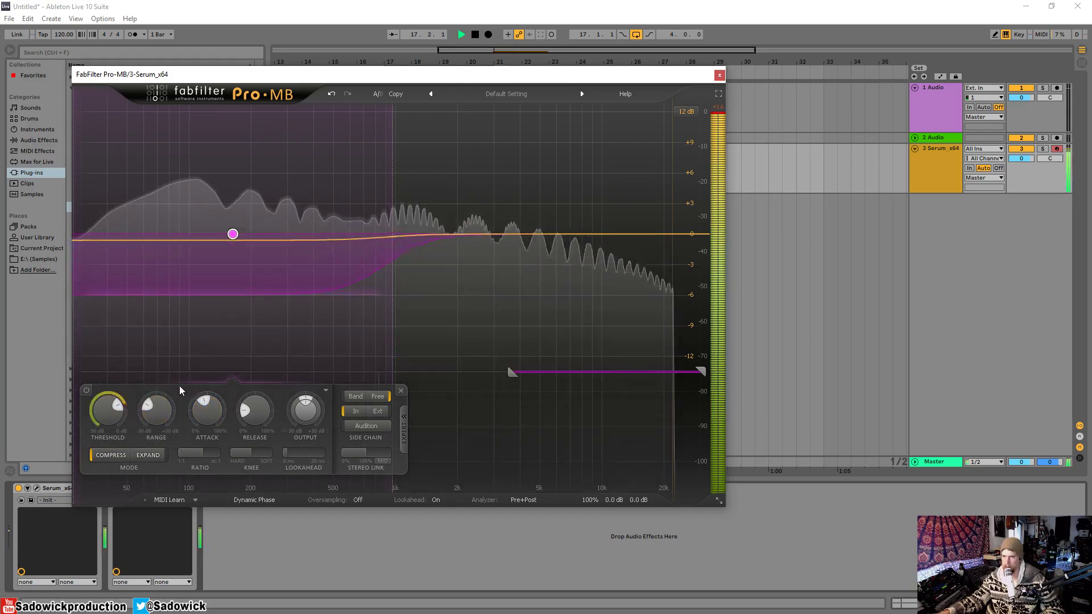
# - Check the Serum instrument, close it, and compare the playing bass with Pro-MB bypassed and re-enabled
pyautogui.moveTo(438, 74); pyautogui.dragTo(582, 84)
pyautogui.click(36, 488)
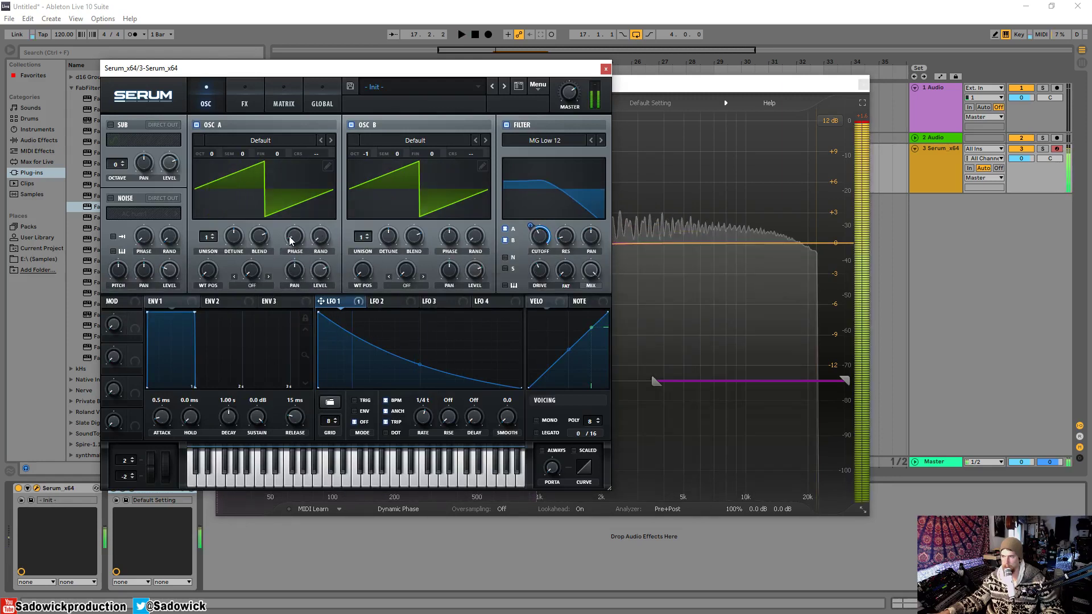
pyautogui.click(606, 69)
pyautogui.press('space')
pyautogui.moveTo(353, 83); pyautogui.dragTo(229, 31)
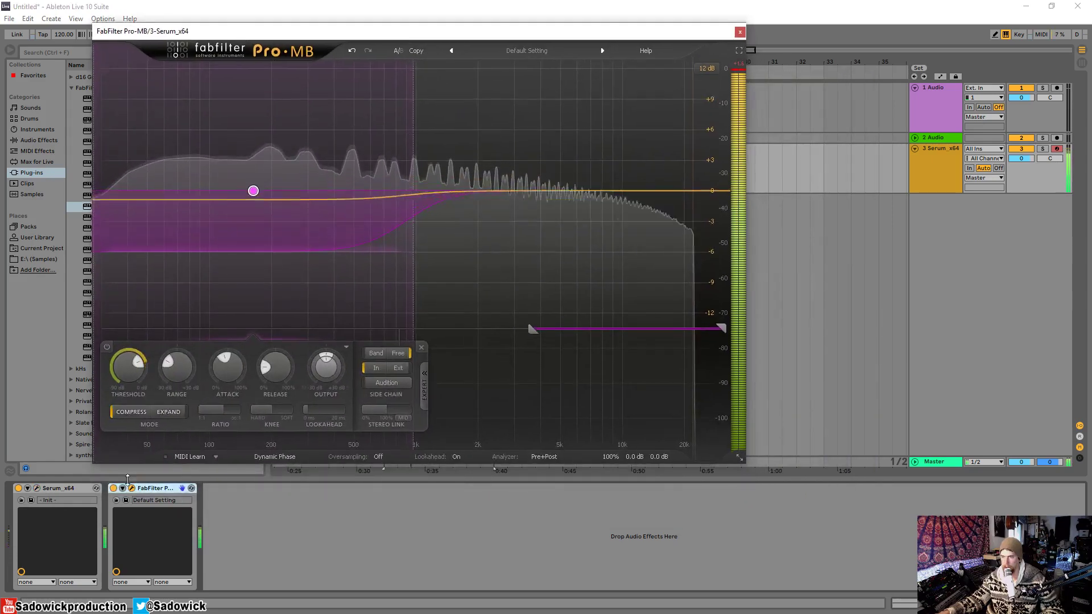
pyautogui.click(113, 487)
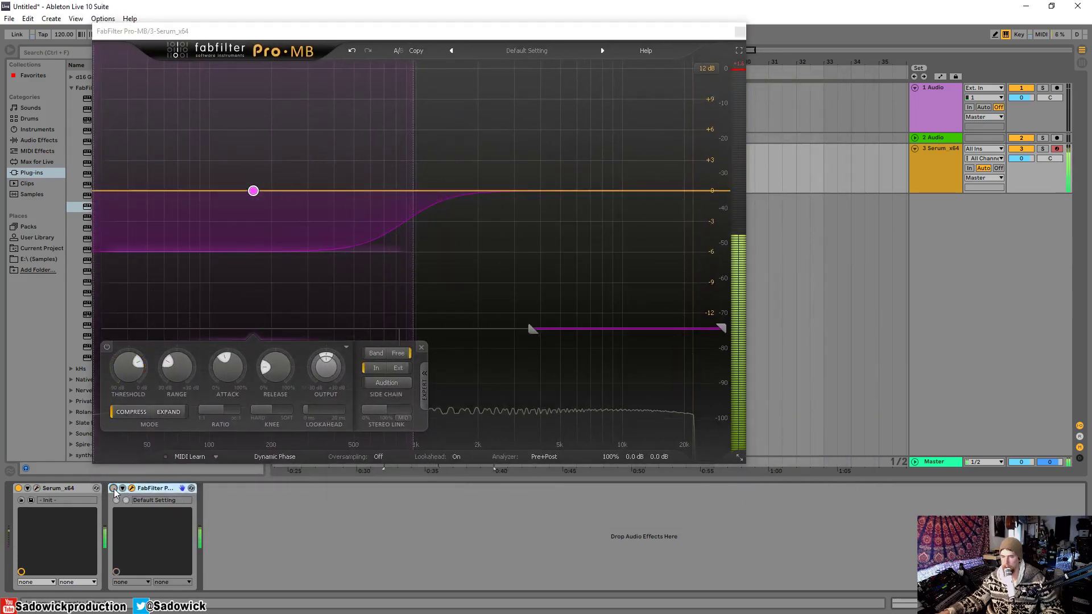
pyautogui.click(113, 488)
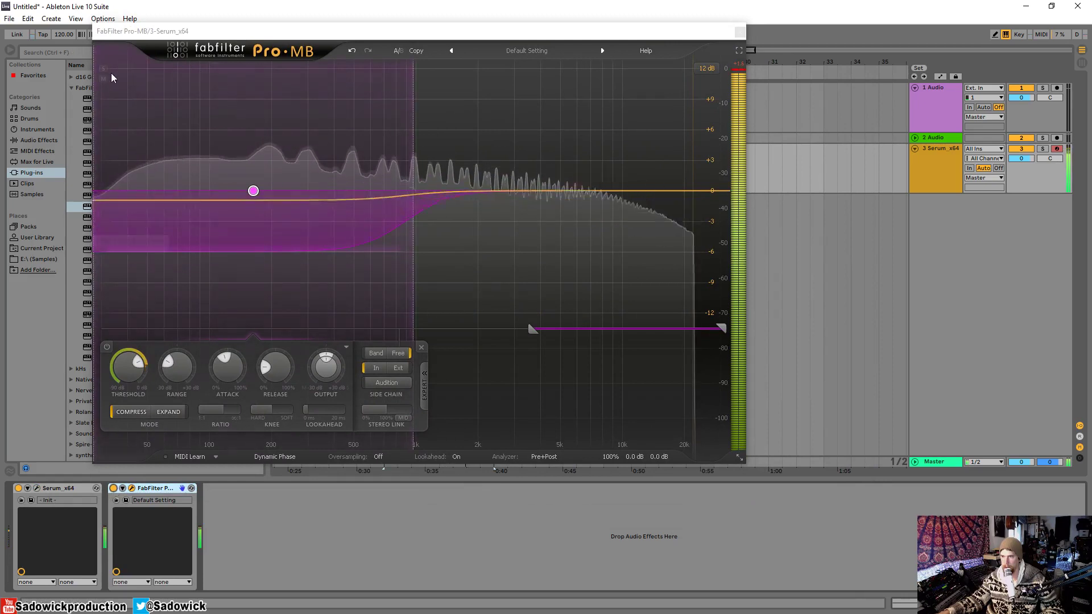
# - Solo the low band, compare it with the band bypassed, and set its range to about -4.5 dB
pyautogui.click(171, 186)
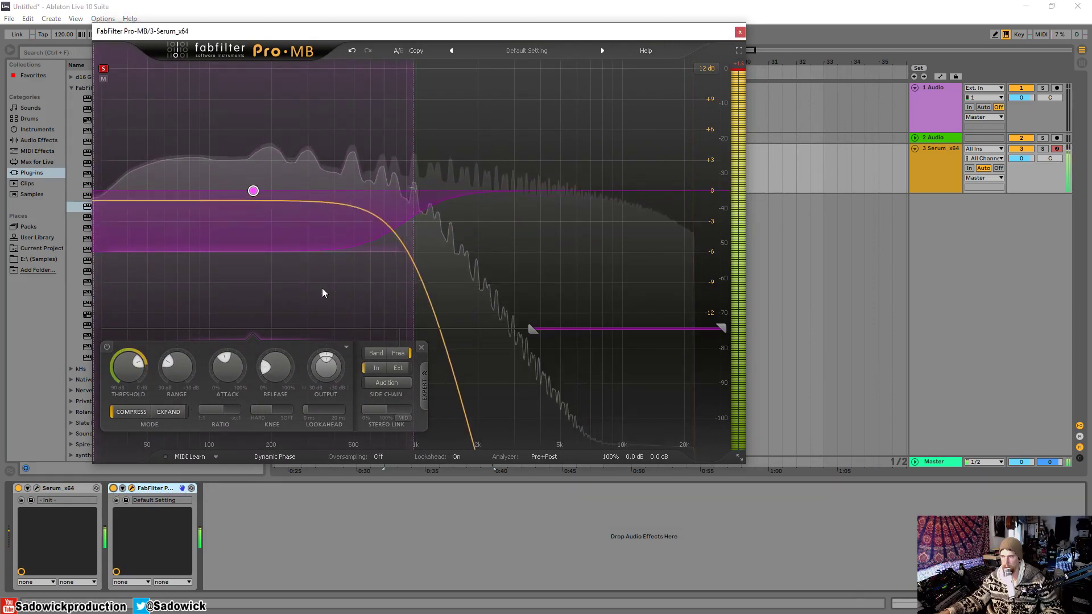
pyautogui.click(107, 348)
pyautogui.click(107, 348)
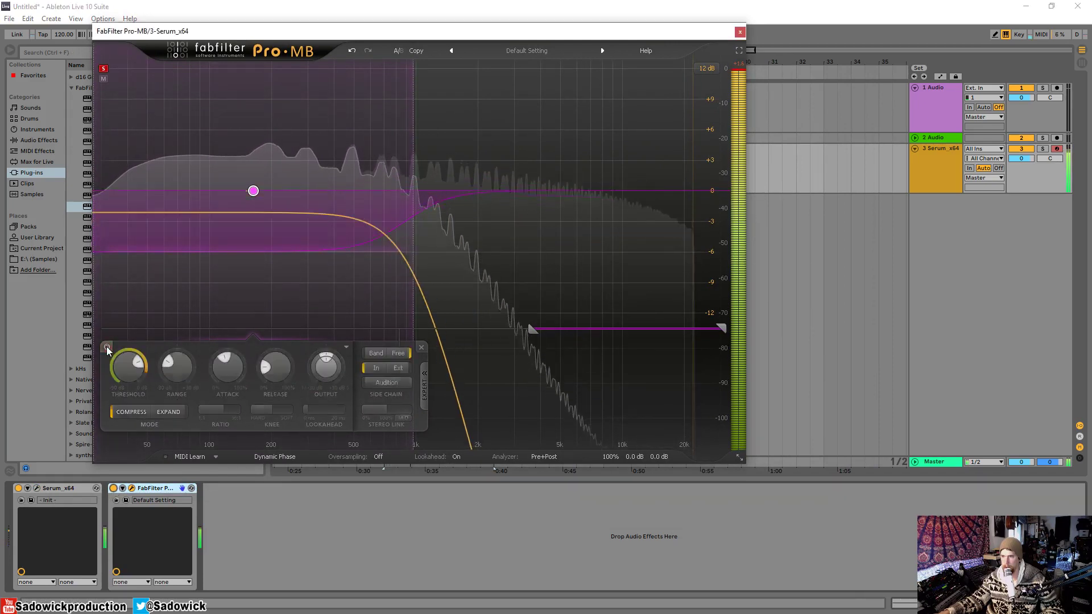
pyautogui.moveTo(245, 244); pyautogui.dragTo(248, 240)
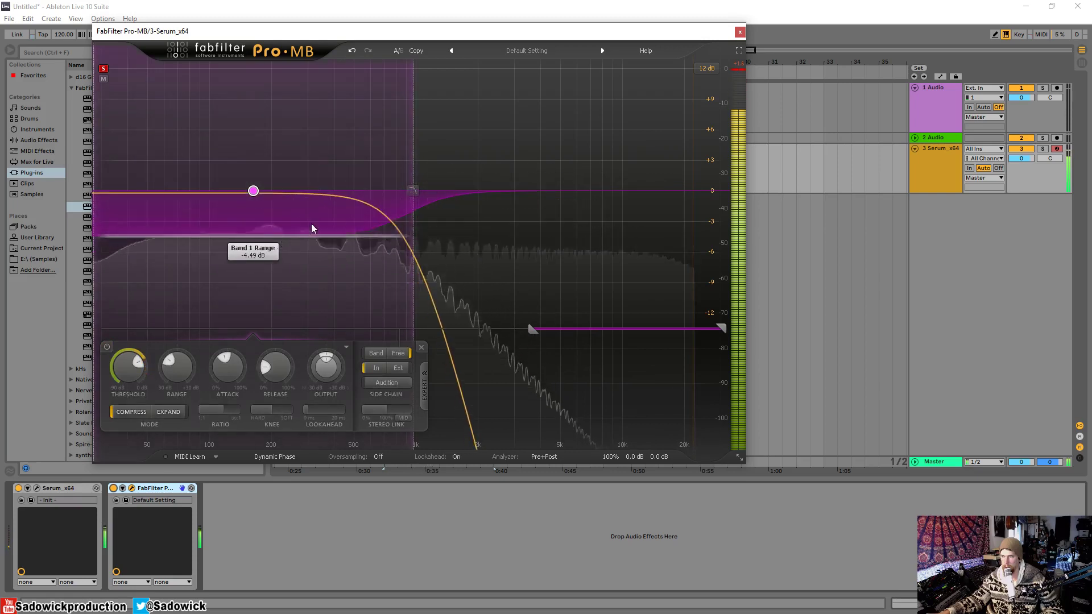
# - Add a second band directly above the low band with a range of about -2.4 dB and a high crossover of about 12.5 kHz
pyautogui.click(490, 64)
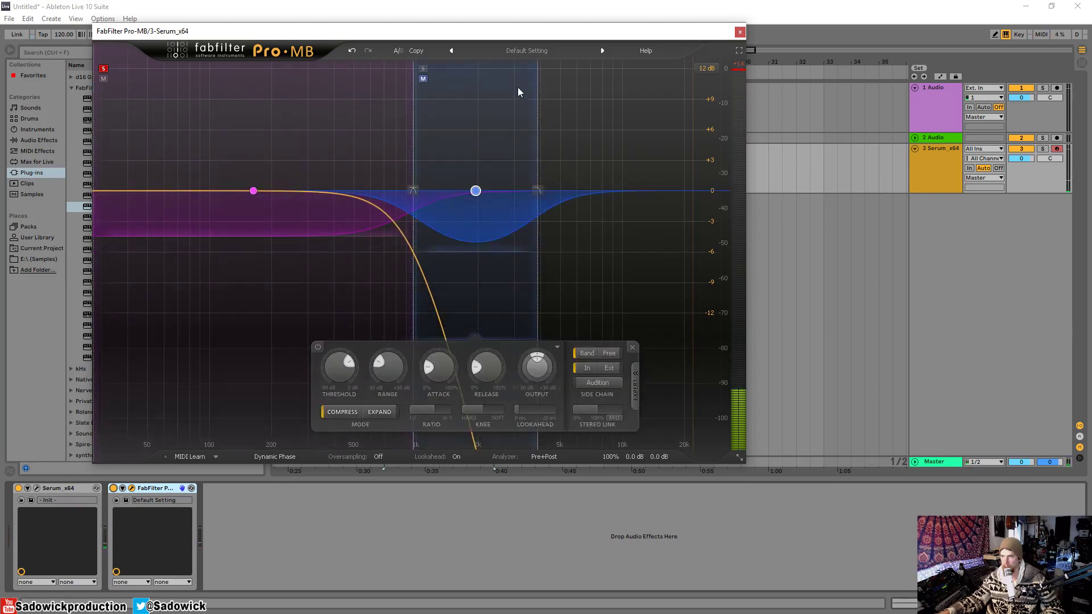
pyautogui.moveTo(507, 249); pyautogui.dragTo(510, 214)
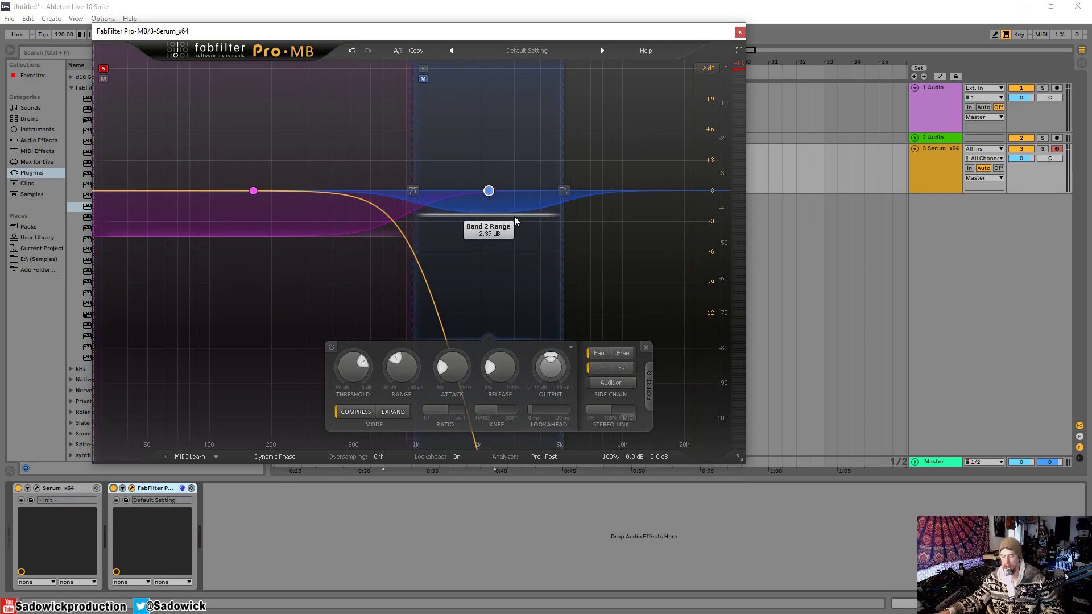
pyautogui.moveTo(563, 148); pyautogui.dragTo(639, 155)
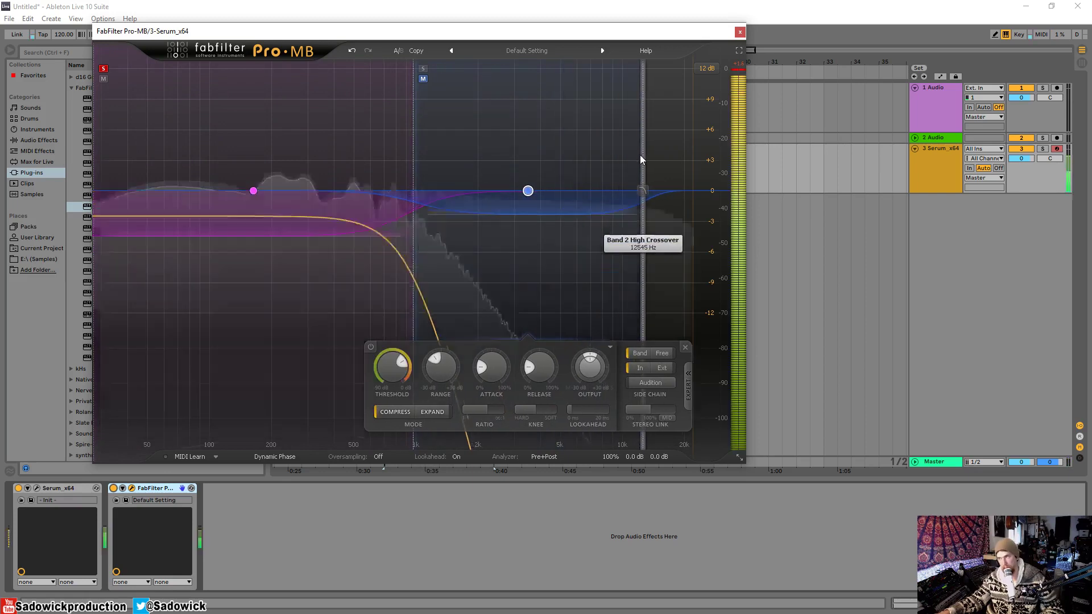
# - Solo the second band too, set its range to about -3.5 dB and attack to about 35%, and extend it to the spectrum's upper end
pyautogui.click(423, 69)
pyautogui.moveTo(525, 222)
pyautogui.mouseDown()
pyautogui.moveTo(518, 293)
pyautogui.moveTo(523, 226)
pyautogui.mouseUp()
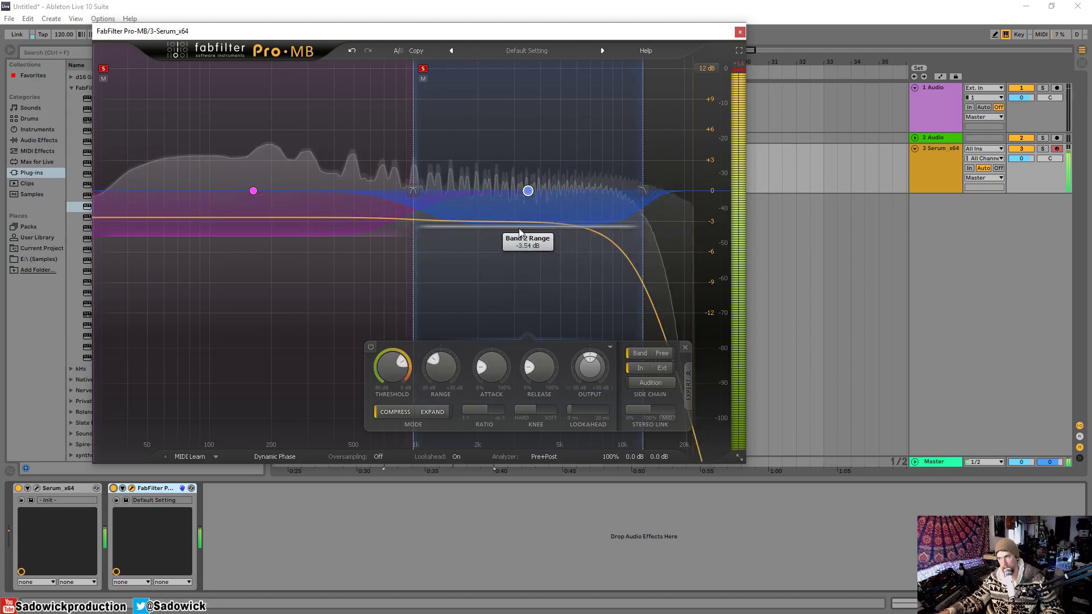
pyautogui.moveTo(492, 367); pyautogui.dragTo(496, 348)
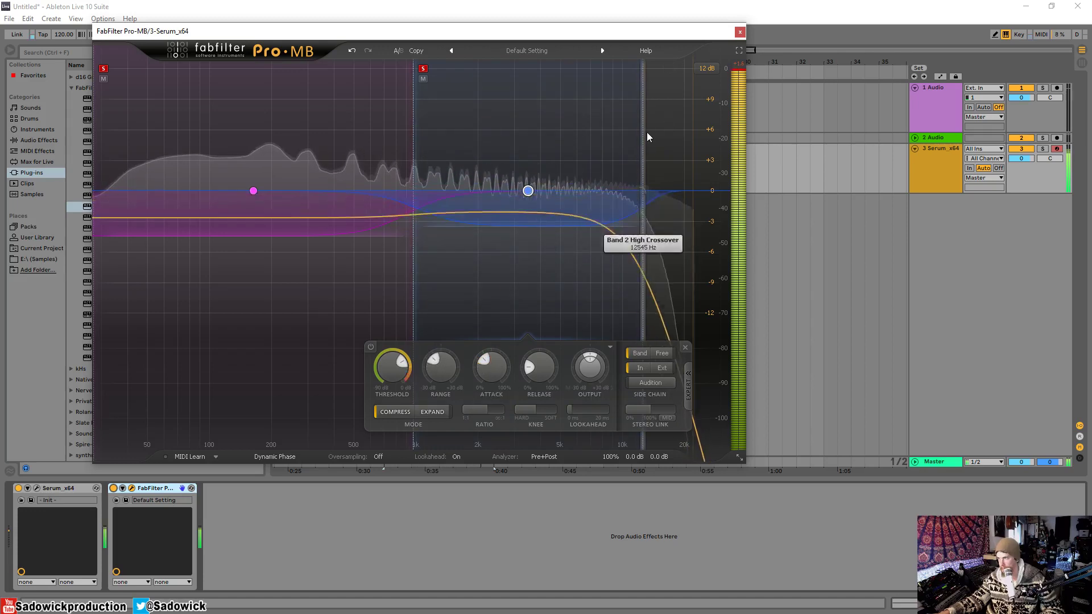
pyautogui.moveTo(643, 196); pyautogui.dragTo(705, 199)
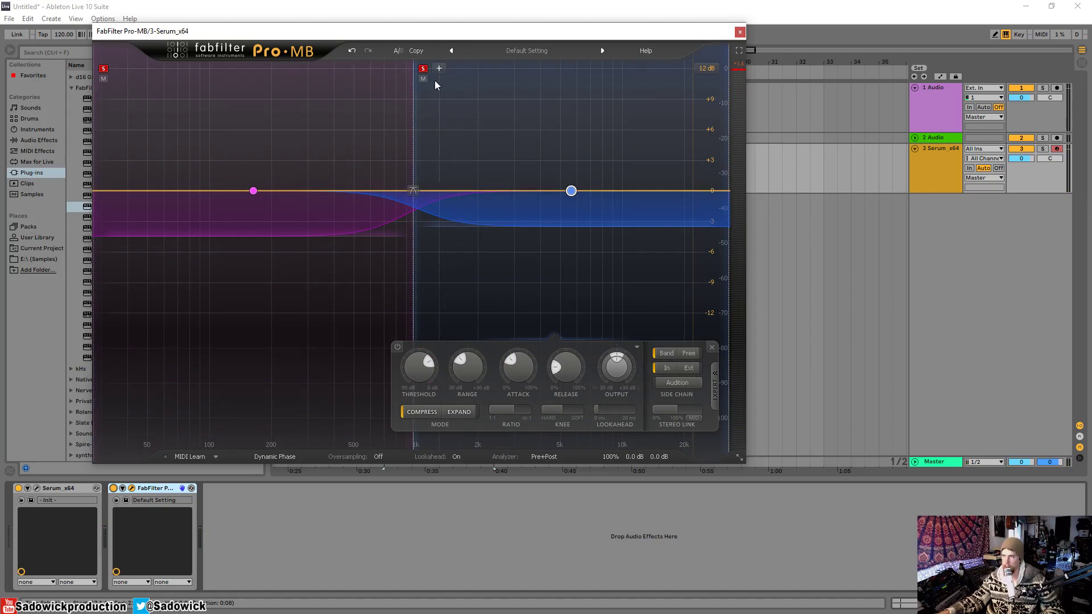
# - Turn off the solo on both bands, reposition the plug-in window, and audition the full compressed bass
pyautogui.click(422, 68)
pyautogui.click(103, 68)
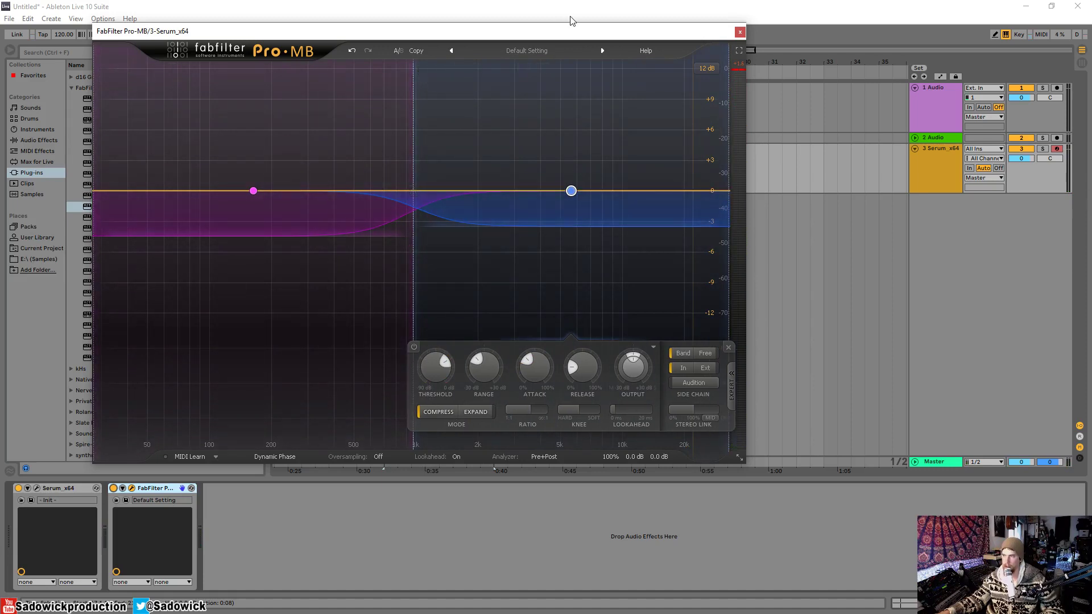
pyautogui.moveTo(571, 35); pyautogui.dragTo(553, 55)
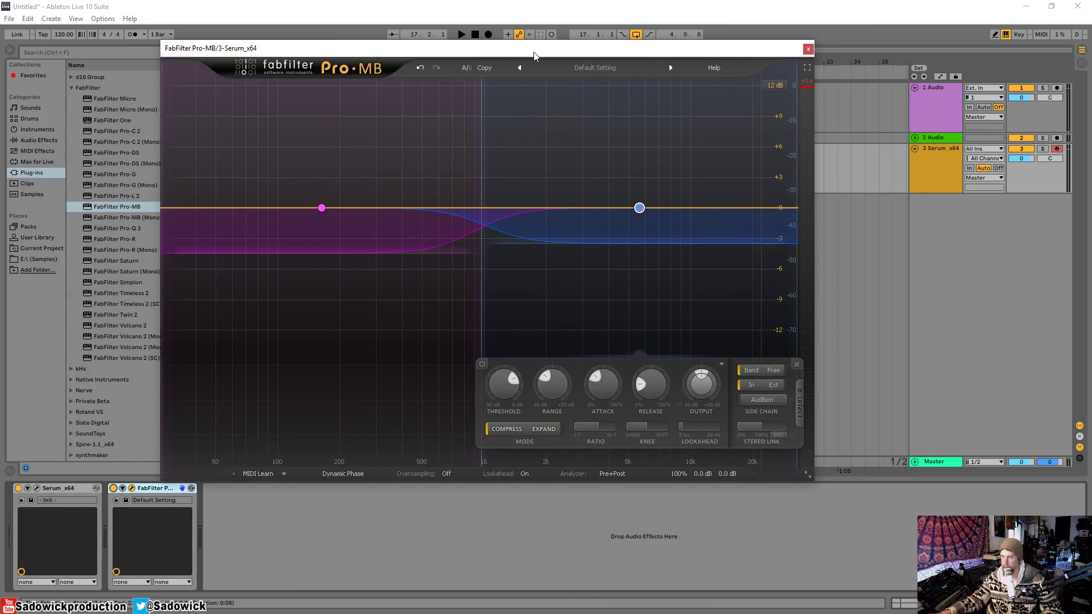
pyautogui.moveTo(441, 49); pyautogui.dragTo(390, 59)
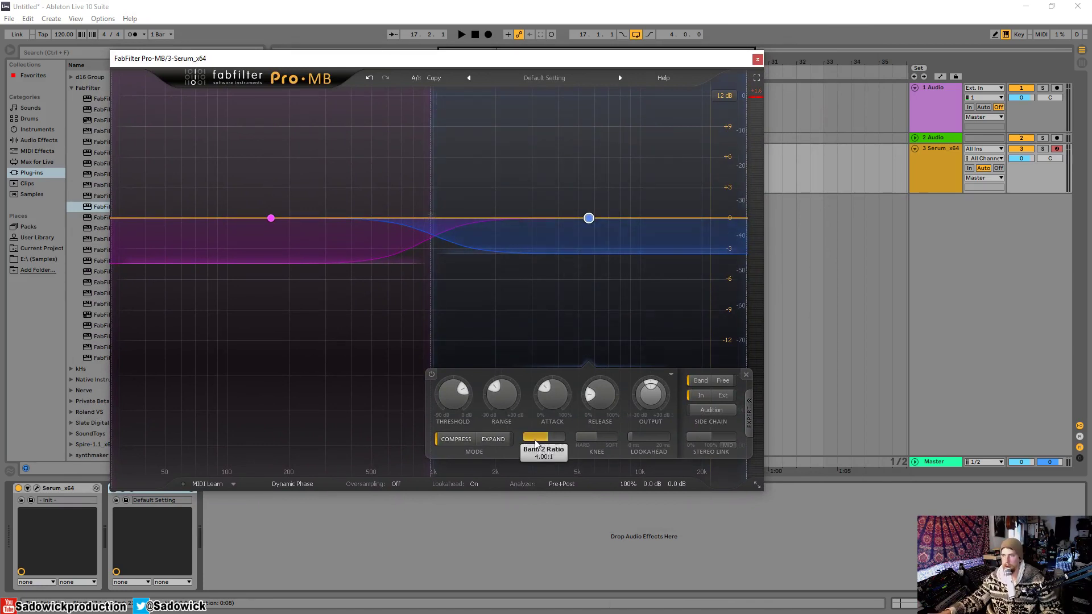
pyautogui.press('space')
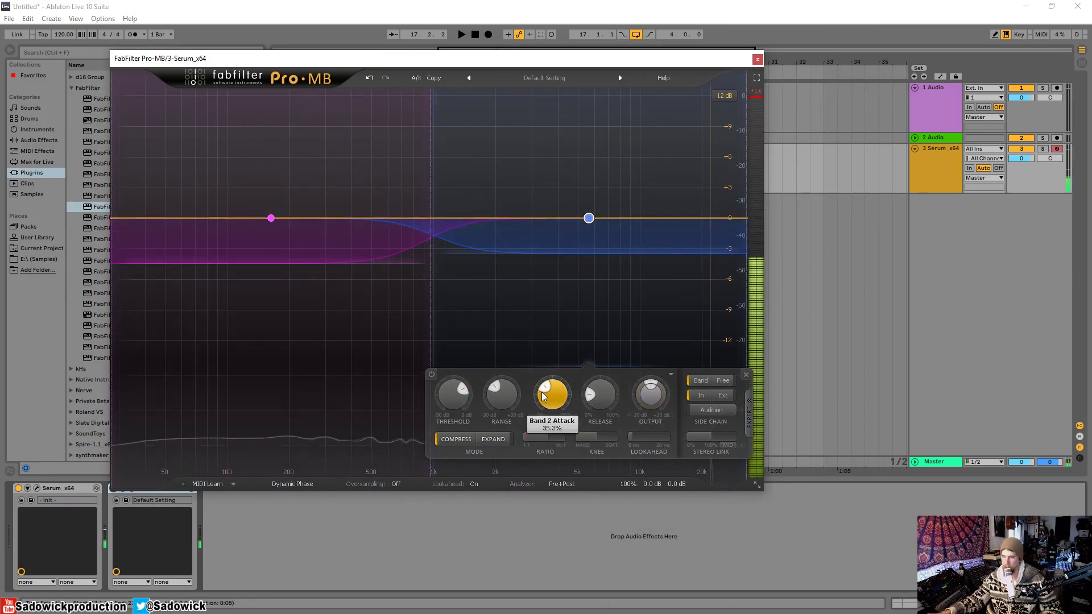